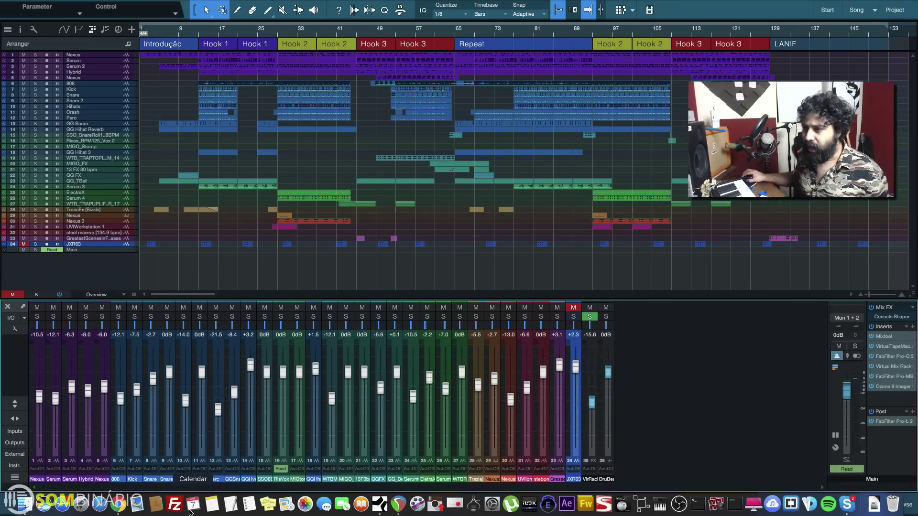
Switch to Chrome and play the Netflix documentary Hip-Hop Evolution up to the SP 1200 shot, pausing it there
click(117, 505)
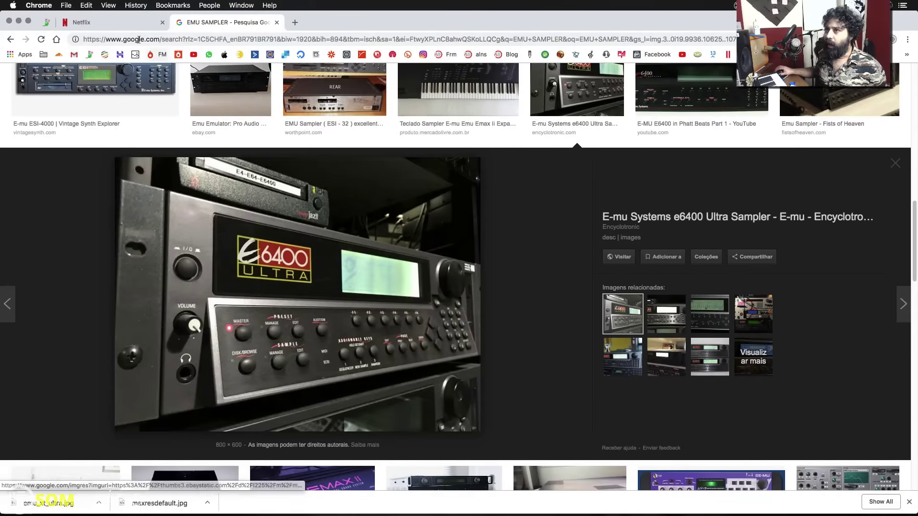
click(97, 22)
mouse_move(280, 159)
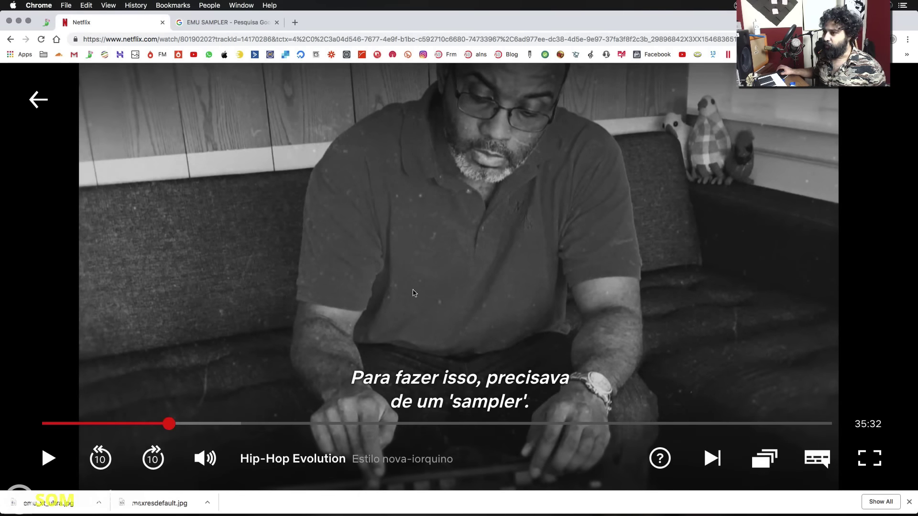
click(405, 307)
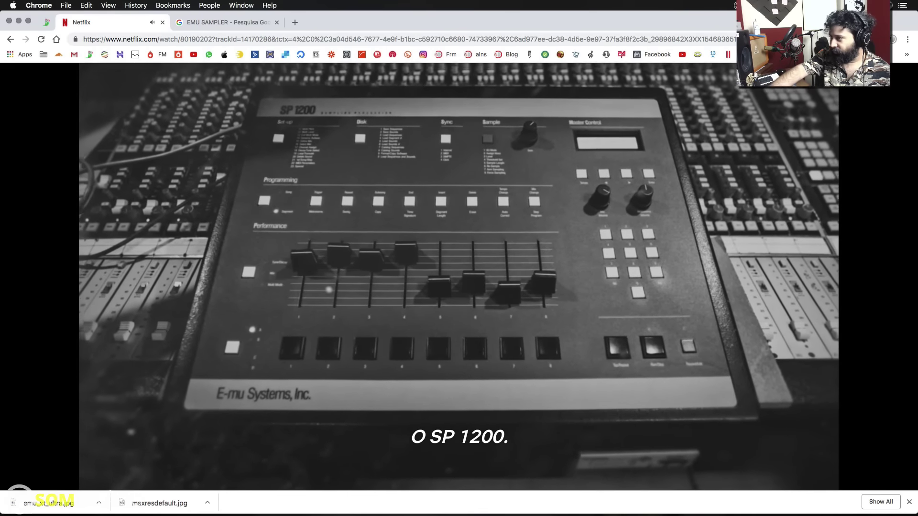
click(381, 290)
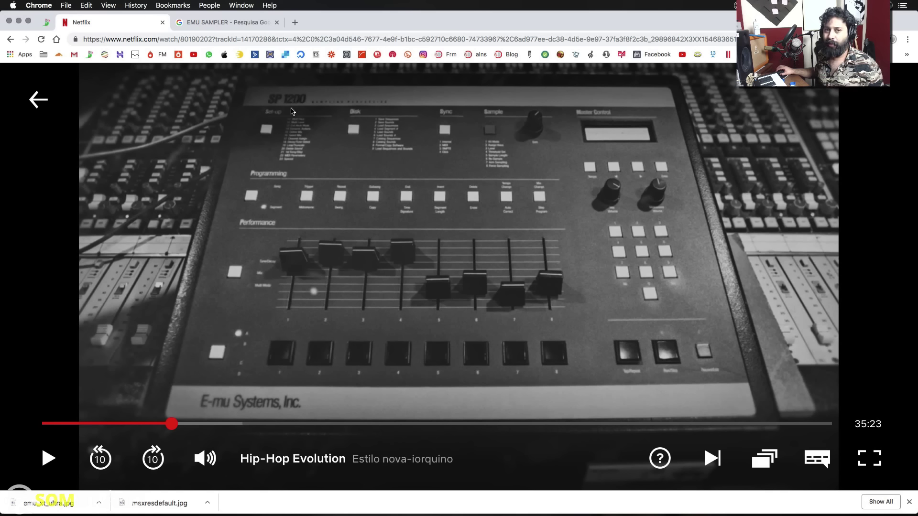
Browse the EMU SAMPLER image results for the E-MU SP1200 sampler picture
click(229, 22)
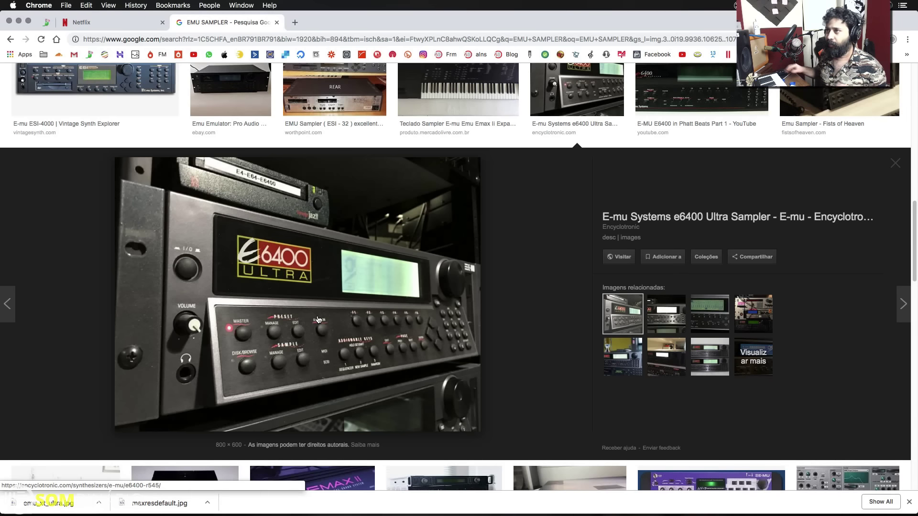
scroll(264, 254, up, 3)
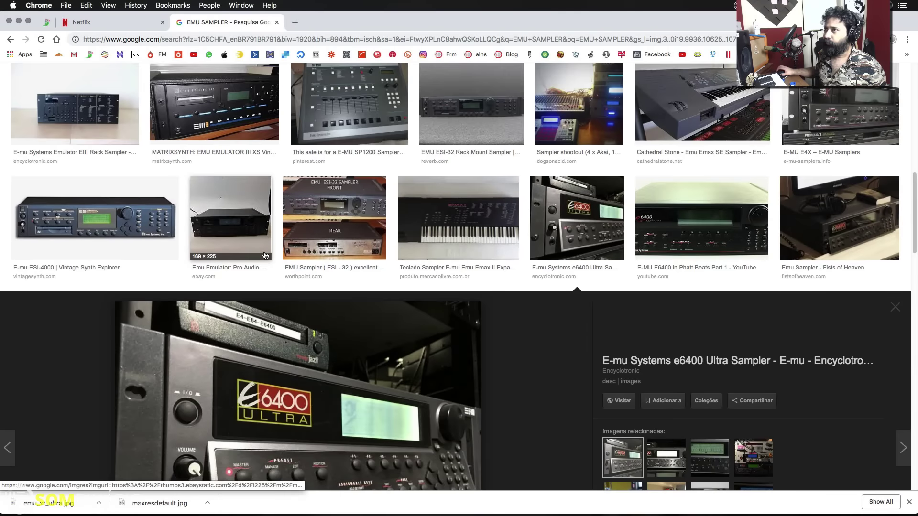
scroll(266, 256, up, 4)
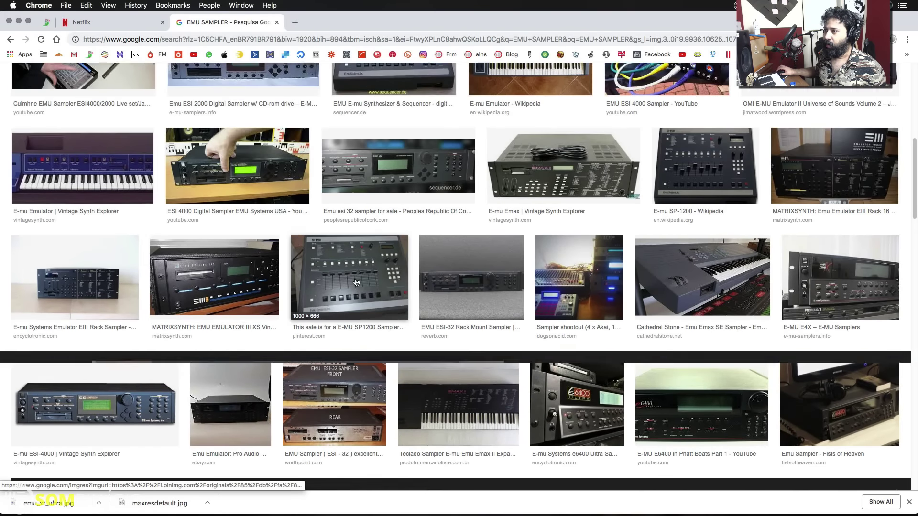
click(355, 282)
scroll(297, 312, up, 4)
Return to the Hip-Hop Evolution video and watch the SP 1200 segment, pausing it at the end
key(super+1)
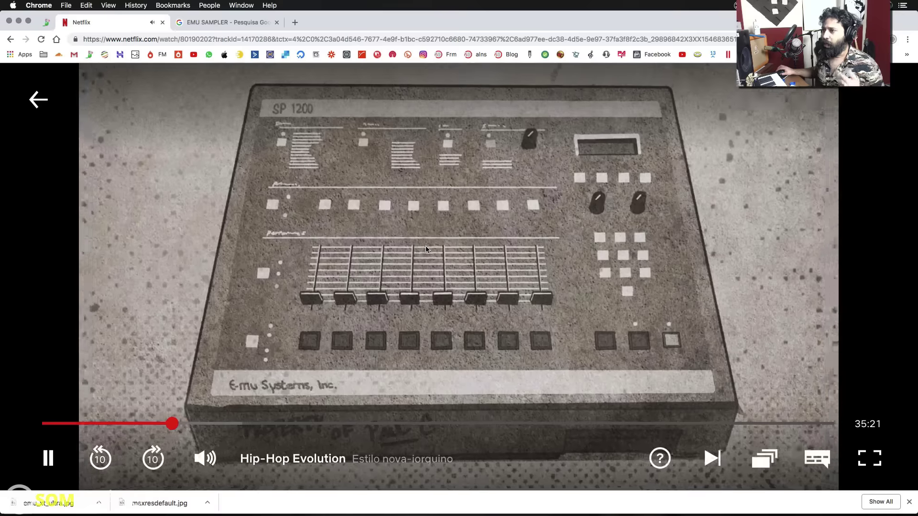
click(425, 246)
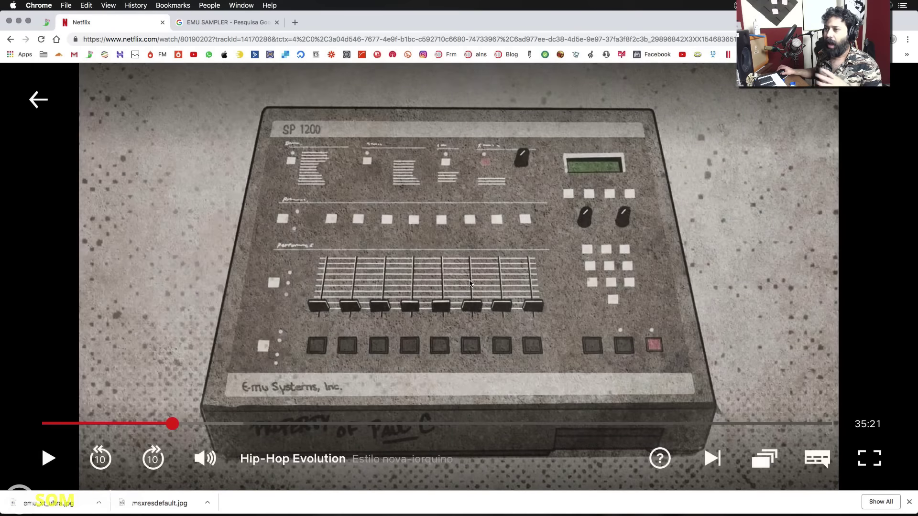
click(469, 283)
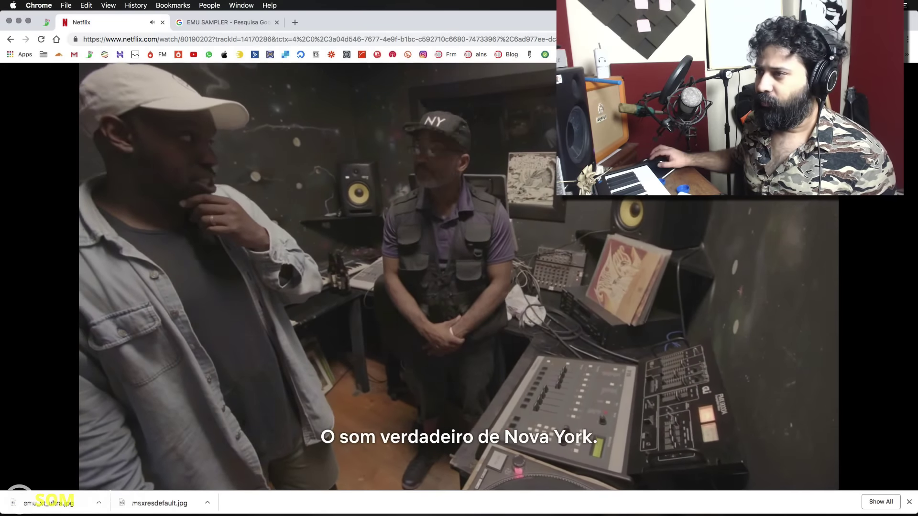
key(space)
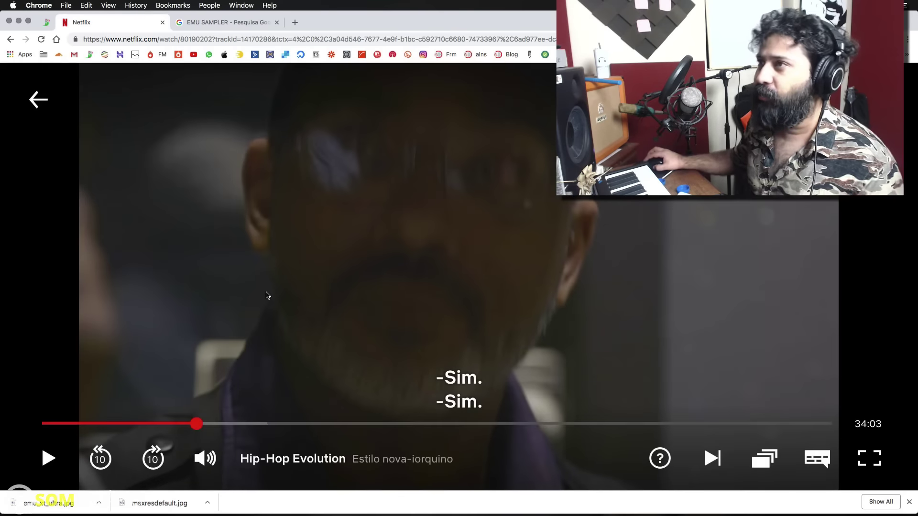
Switch to Studio One 4 and expand the mixer to show inserts and sends for the drum channels
mouse_move(388, 514)
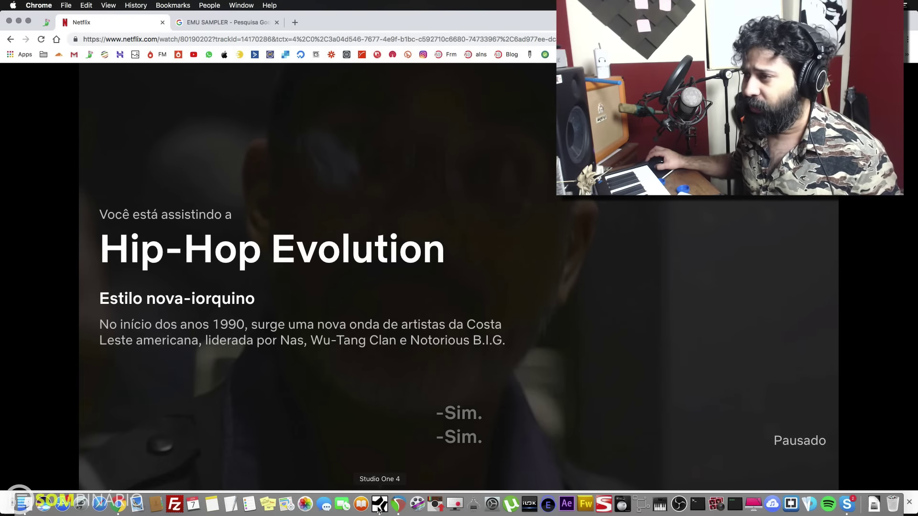
click(379, 506)
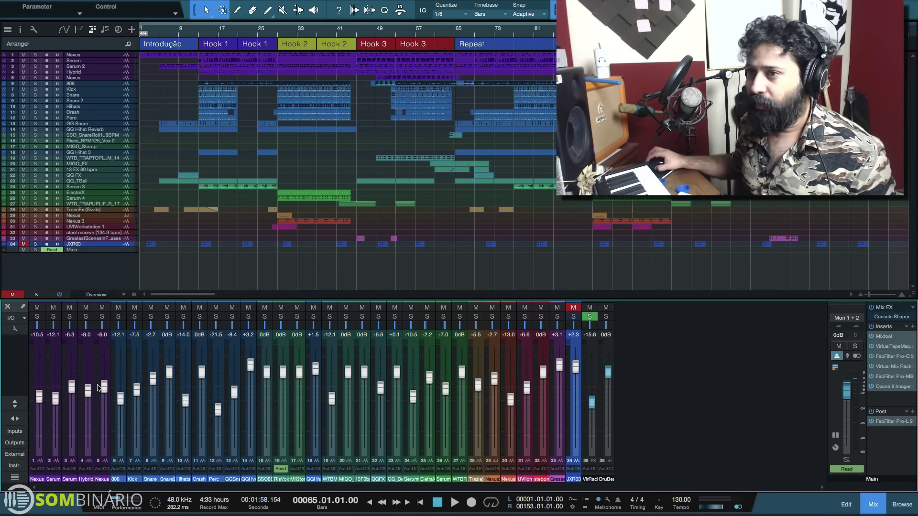
click(14, 404)
click(15, 419)
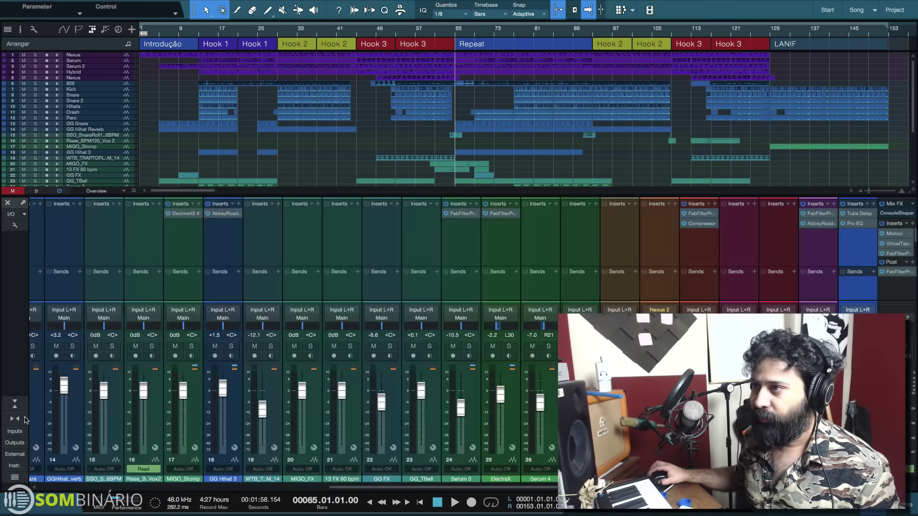
drag(477, 487, 269, 479)
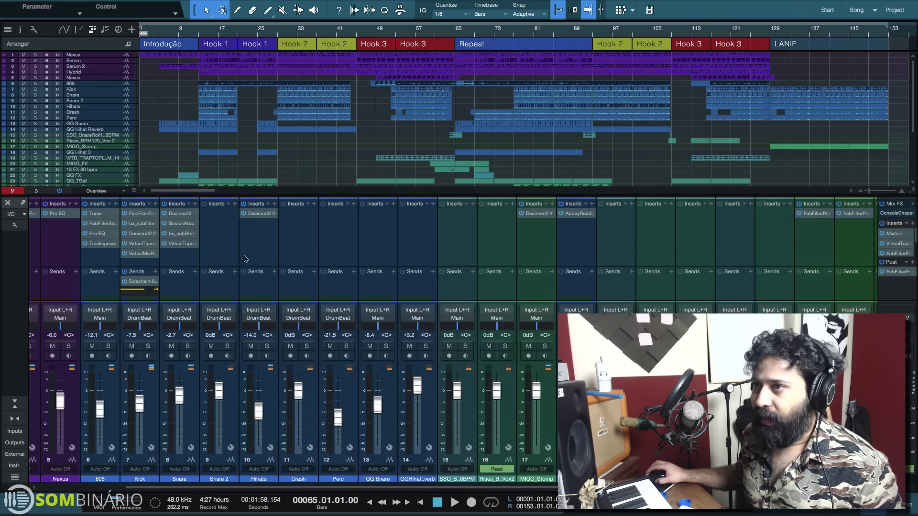
Open the Decimort 2 insert on the Hihats channel, enlarge its interface, and close it
click(259, 216)
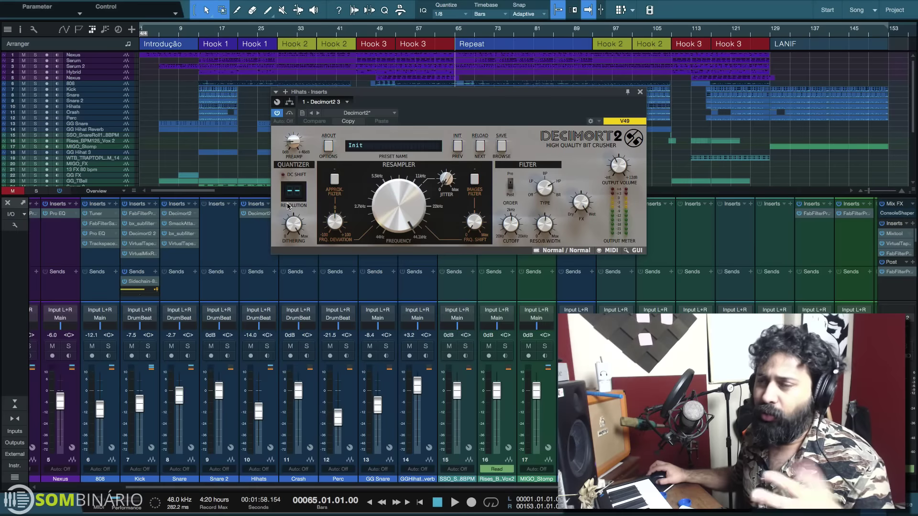
click(634, 250)
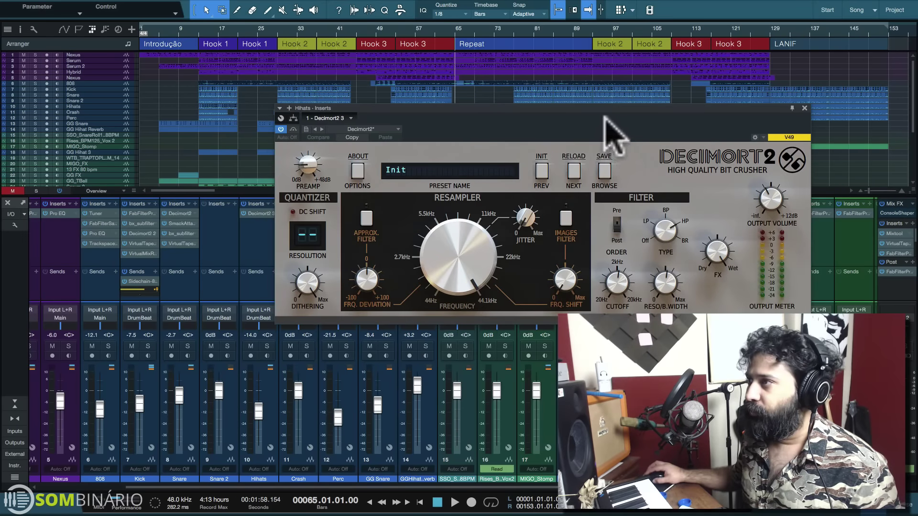
drag(602, 116, 495, 149)
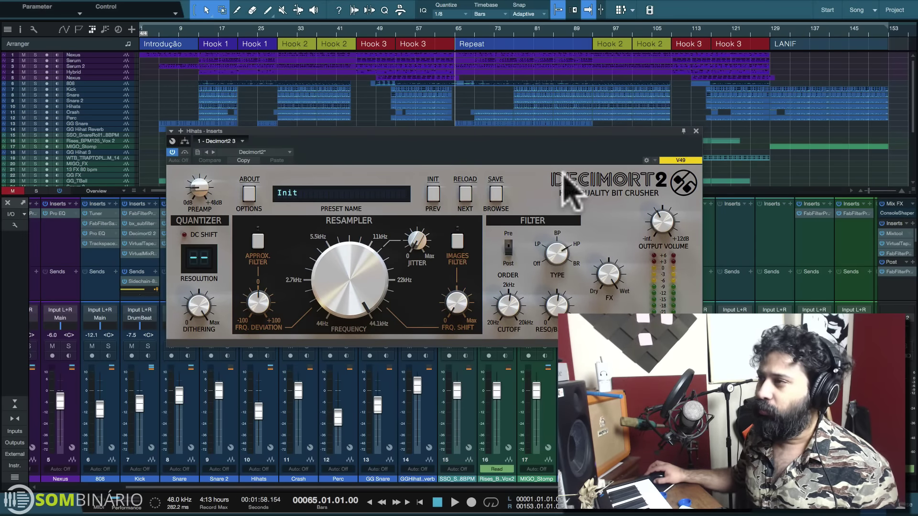
key(Escape)
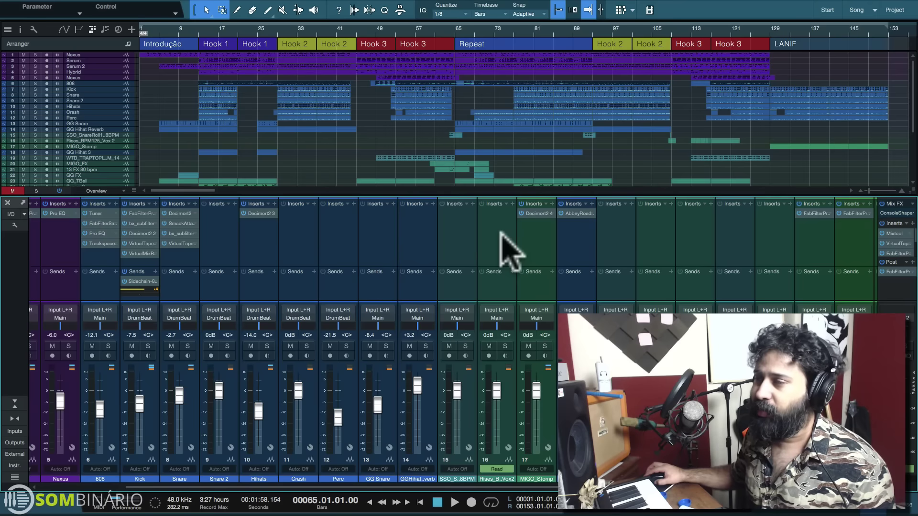
Bypass all inserts on the Main channel and play the song from bar 77
click(873, 228)
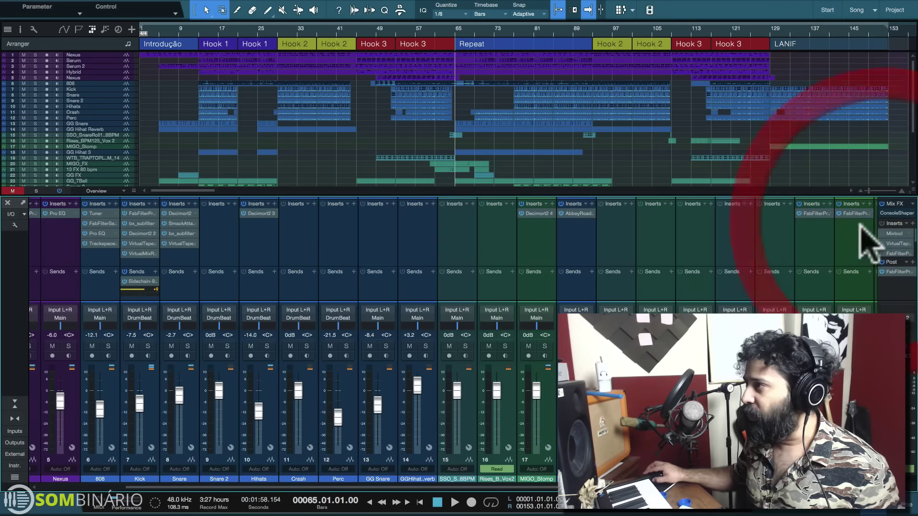
key(space)
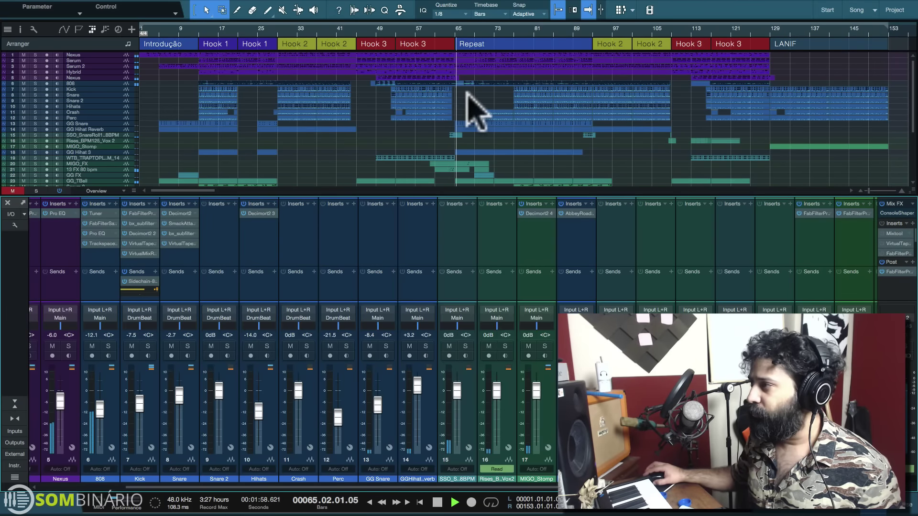
key(space)
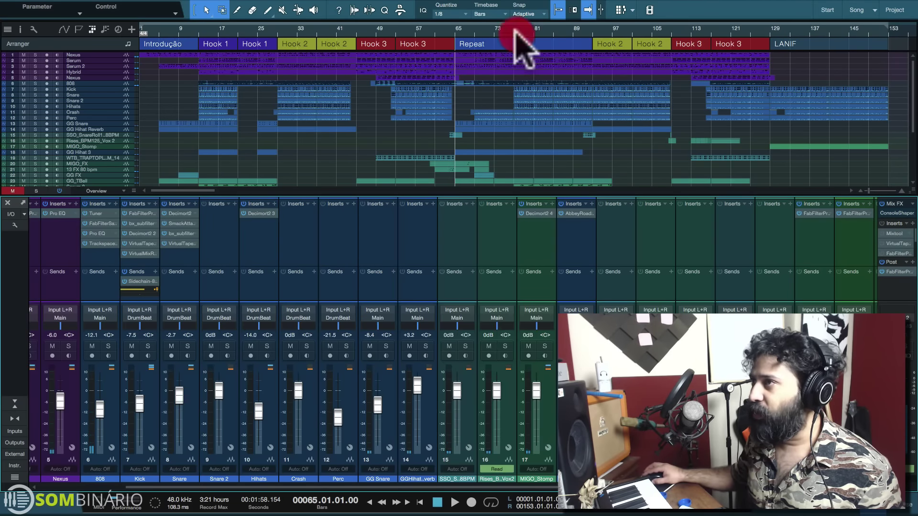
click(515, 30)
key(space)
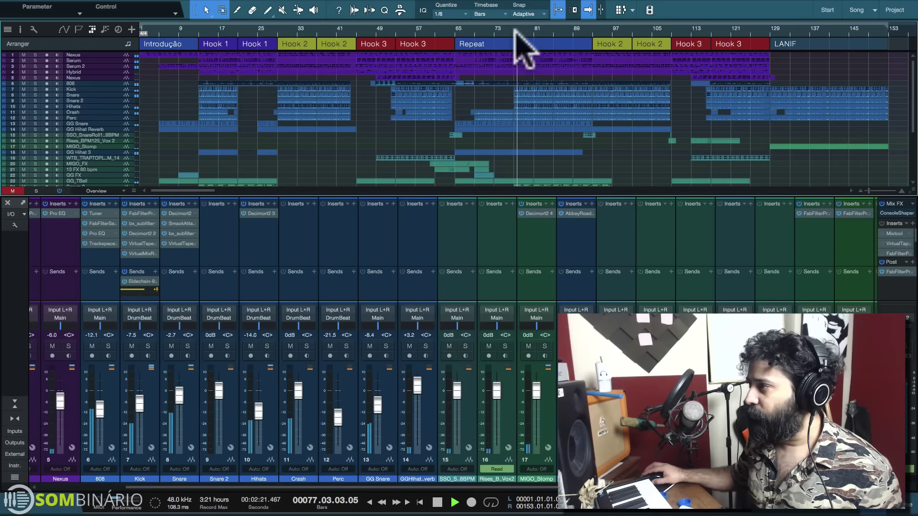
Bypass the Main channel's post-fader effects, reset its clip indicator, and audition the mix again
click(881, 277)
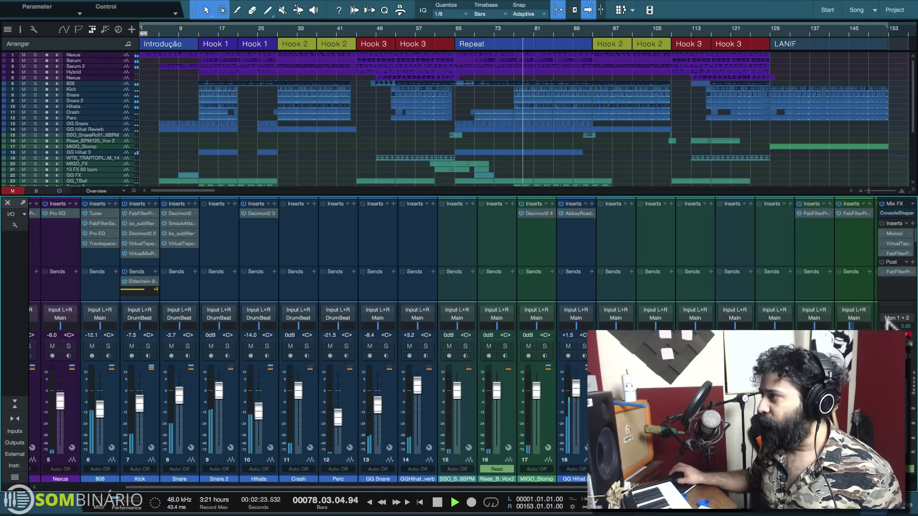
key(space)
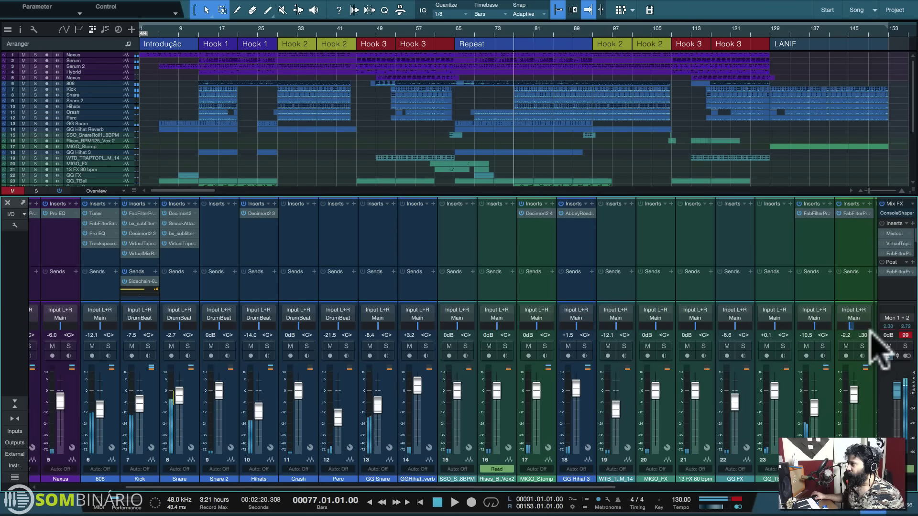
click(905, 335)
key(space)
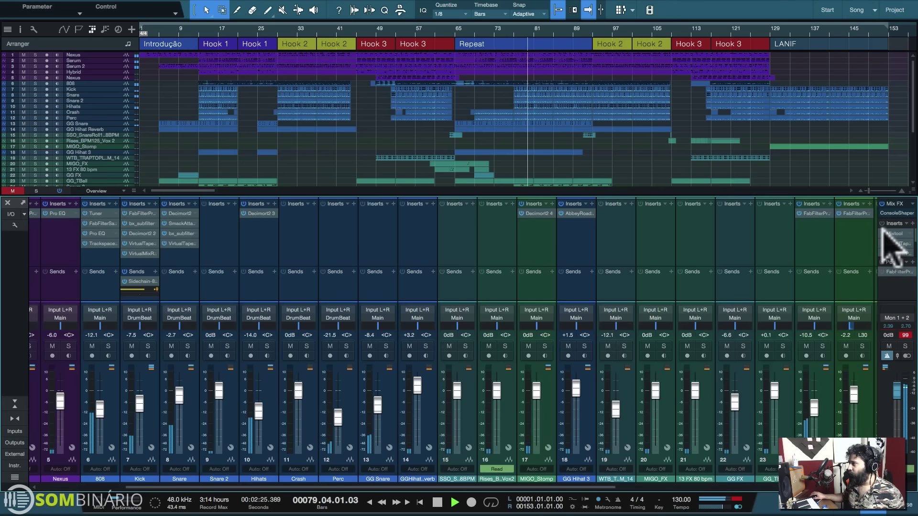
key(space)
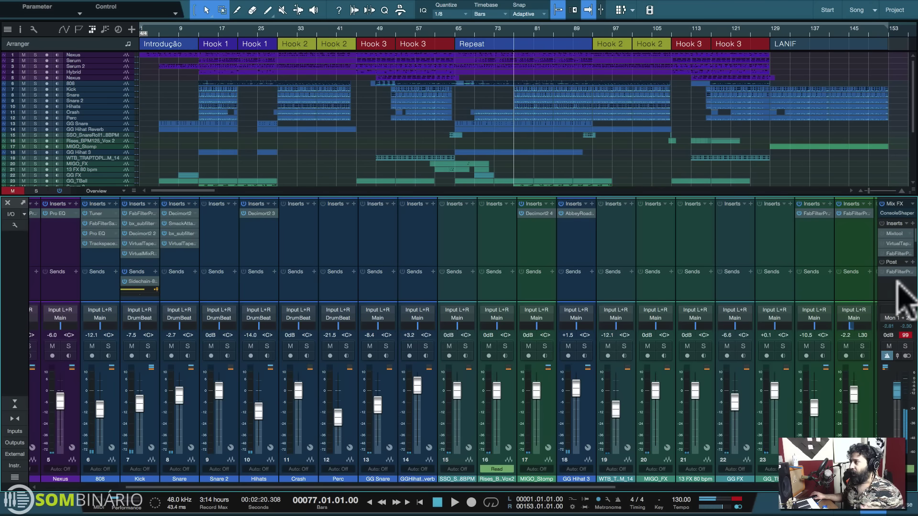
Activate the Mixtool insert on the Main channel, reset the clip indicator during playback, and close the plug-in
click(894, 234)
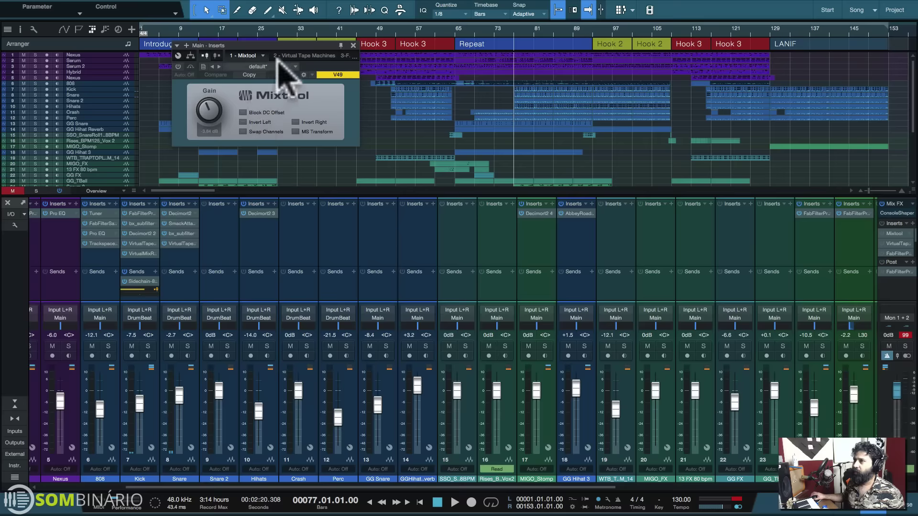
drag(287, 46, 404, 151)
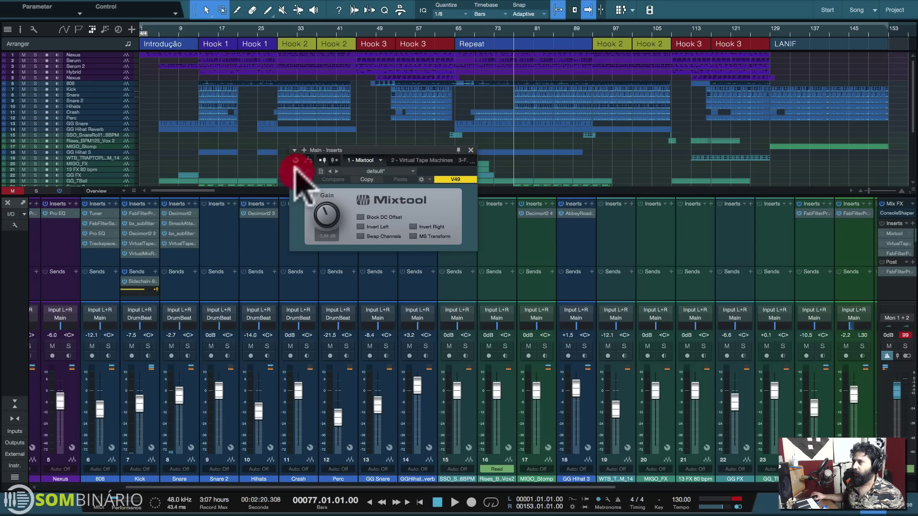
click(295, 170)
key(space)
click(905, 335)
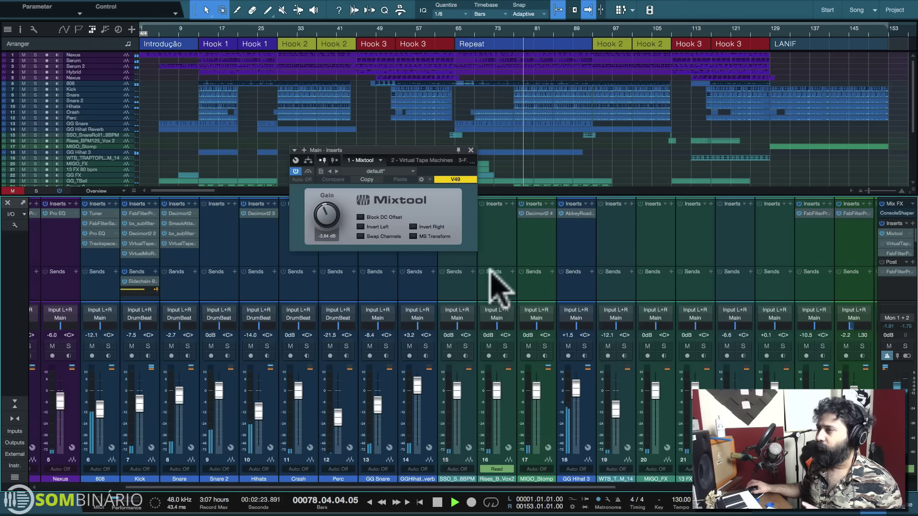
key(space)
click(471, 150)
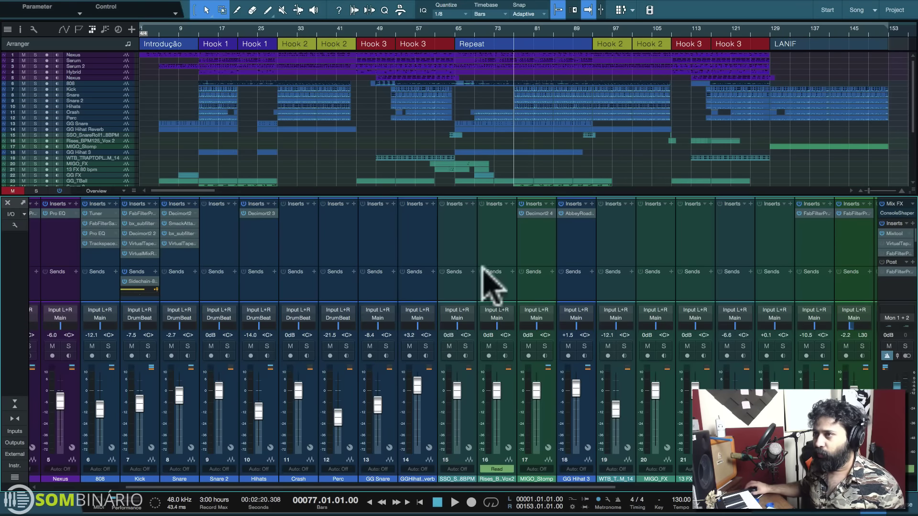
Review the Decimort 2 settings on the Hihats channel and close the plug-in
click(258, 213)
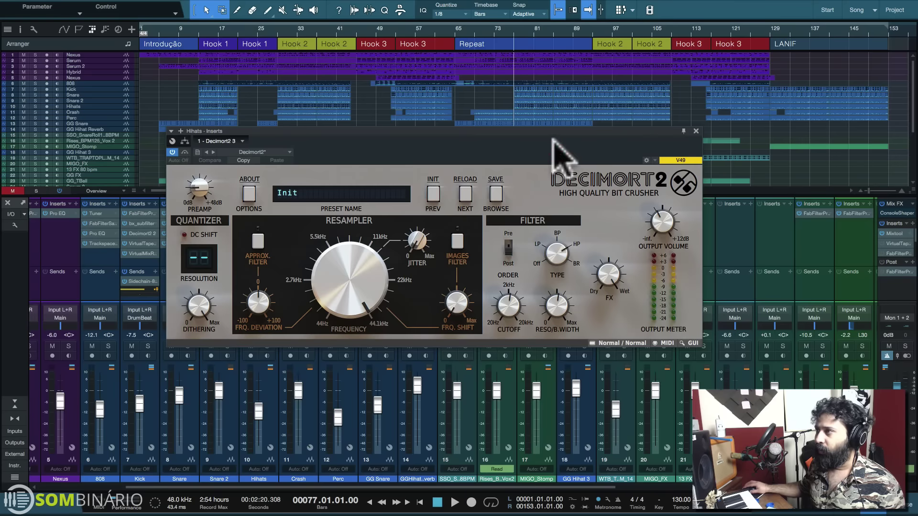
drag(557, 152, 599, 162)
click(738, 142)
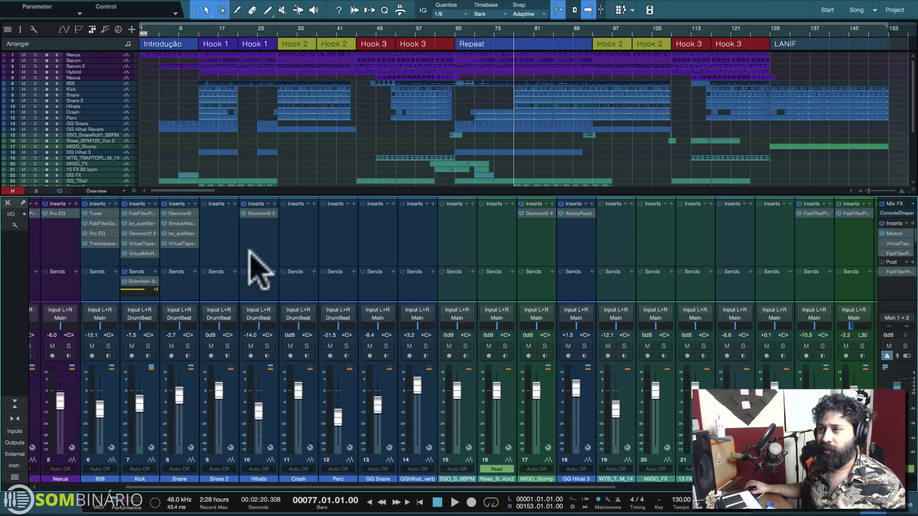
Solo the Snare channel in the mixer
scroll(287, 263, left, 4)
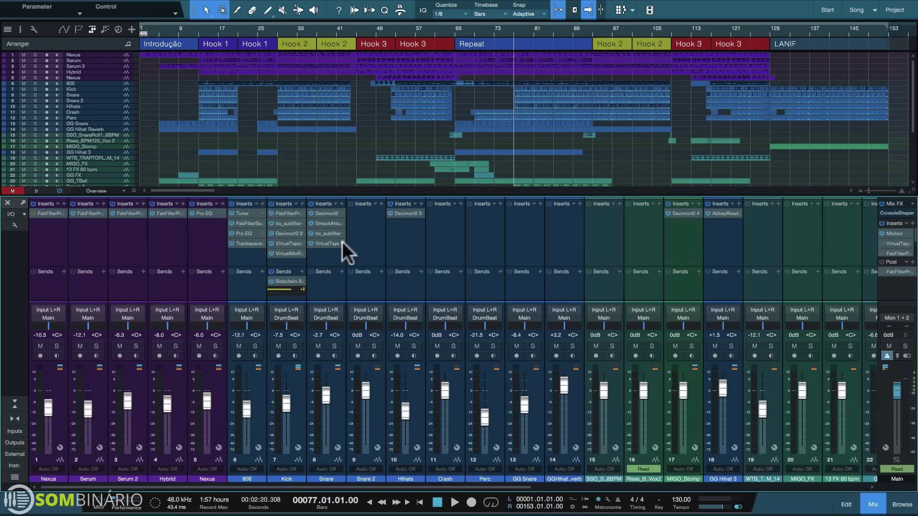
click(336, 331)
click(334, 346)
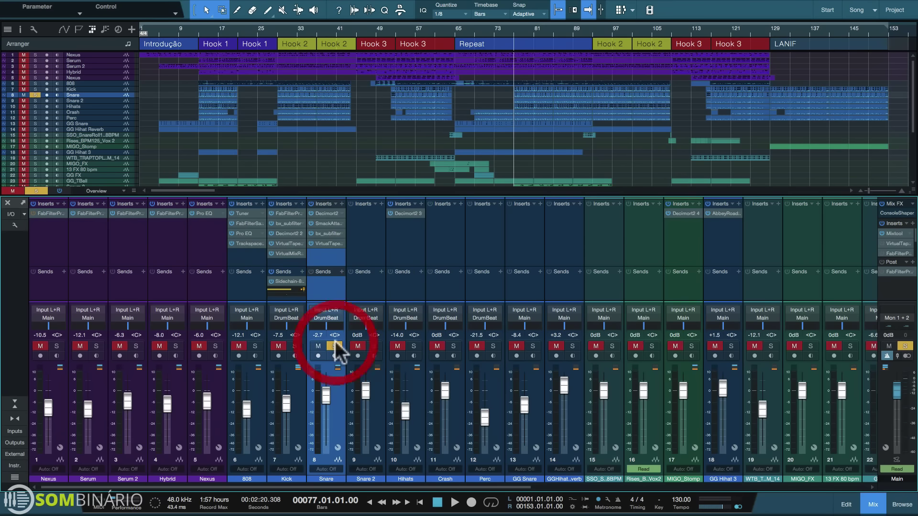
Audition the soloed Snare from bar 77 and zoom the timeline in around that section
key(space)
drag(516, 35, 486, 56)
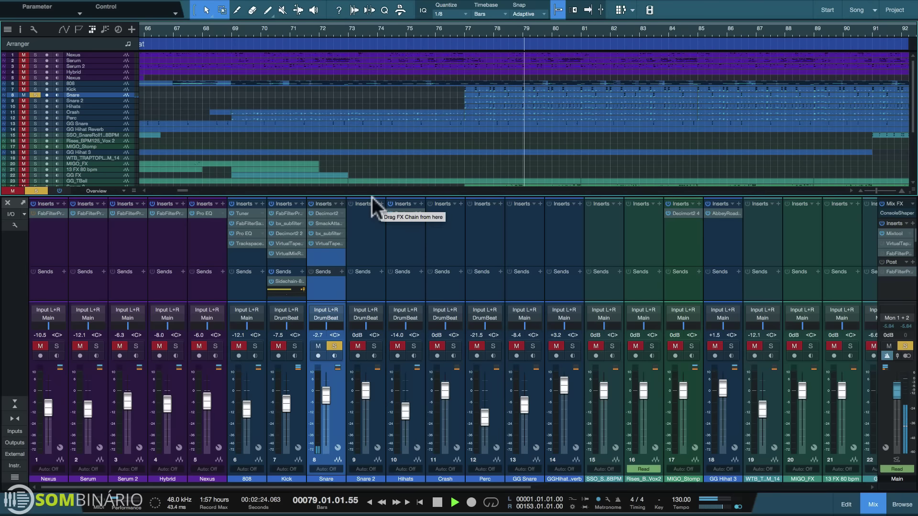
key(space)
Compare the Snare channel's Decimort 2 bypassed and active during playback, then stop and close the plug-in
click(331, 213)
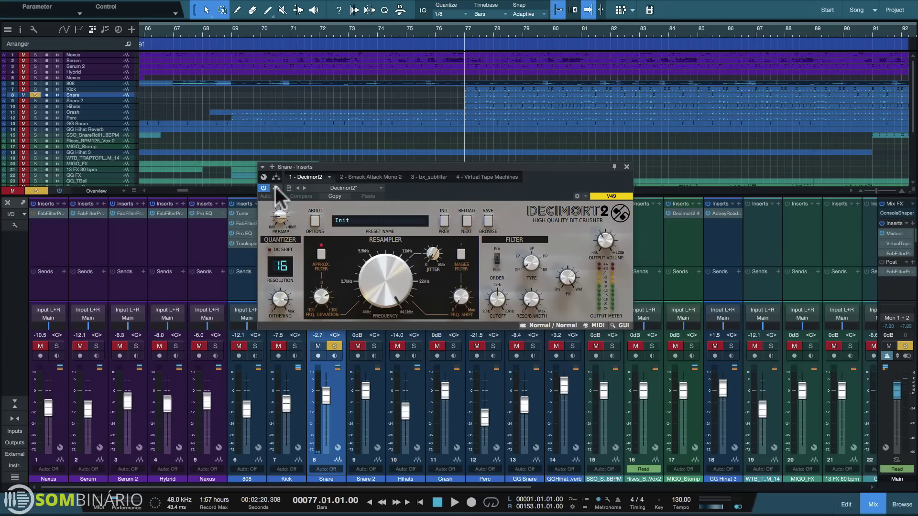
click(276, 188)
key(space)
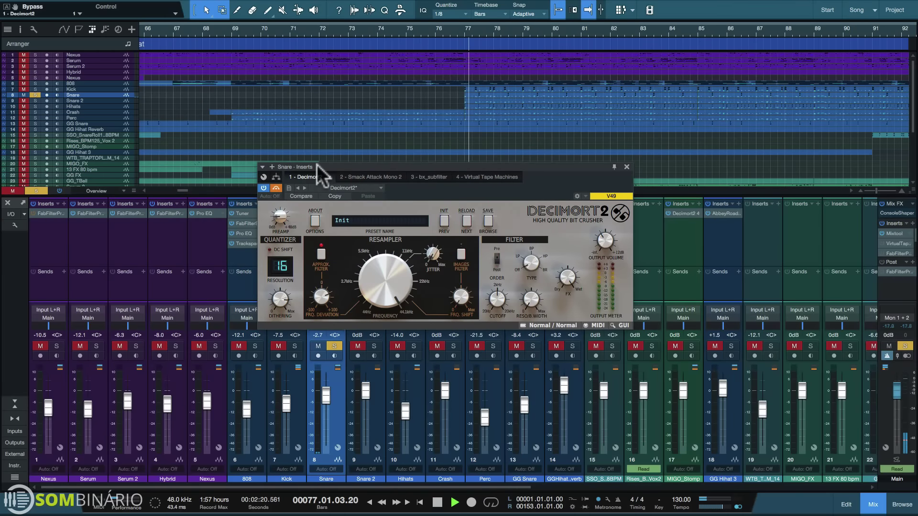
click(276, 188)
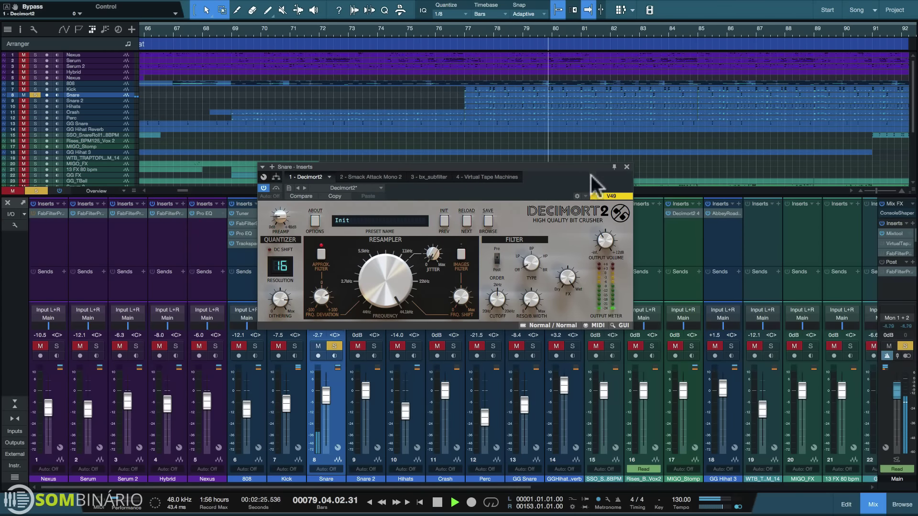
click(627, 167)
key(space)
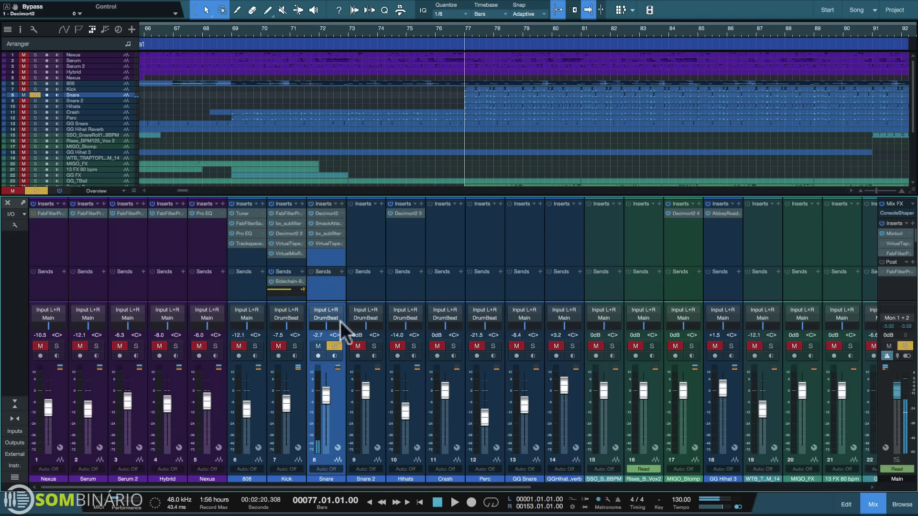
Compare the soloed Snare with its entire insert chain bypassed and reactivated during playback
click(335, 346)
click(402, 231)
click(326, 251)
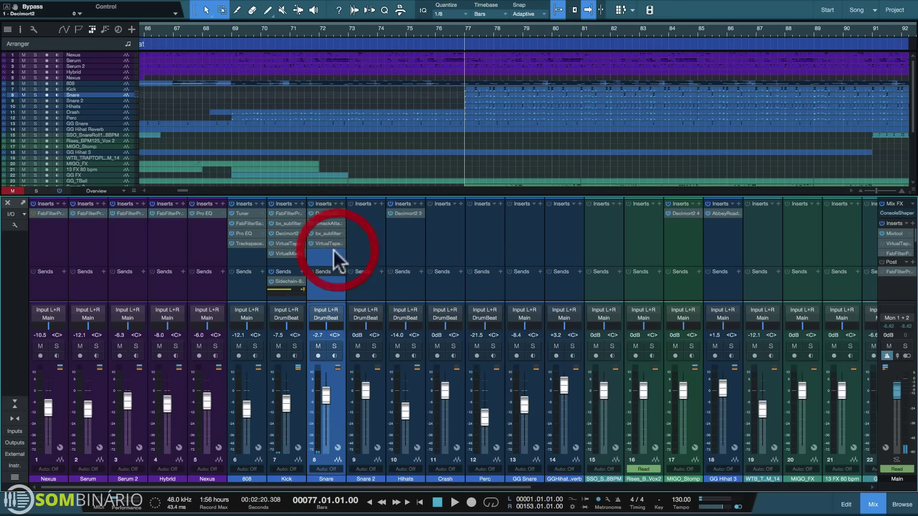
click(311, 204)
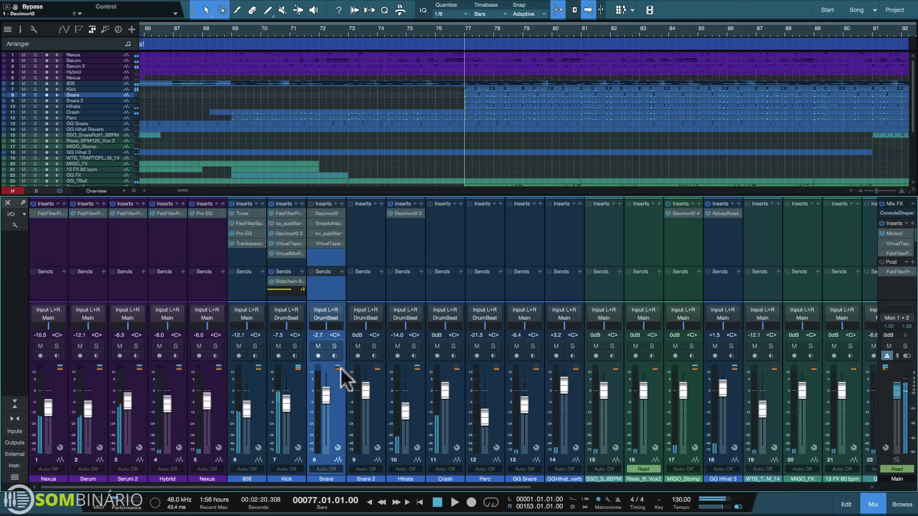
click(335, 346)
key(space)
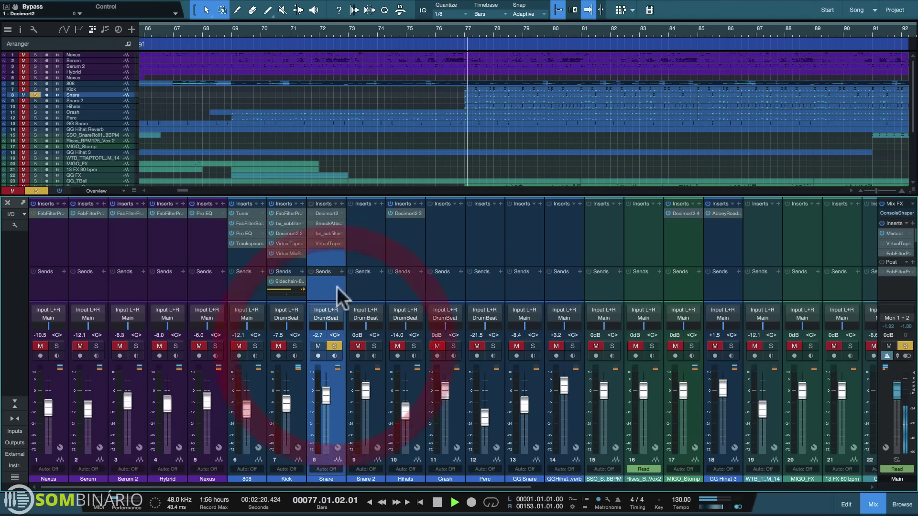
click(311, 202)
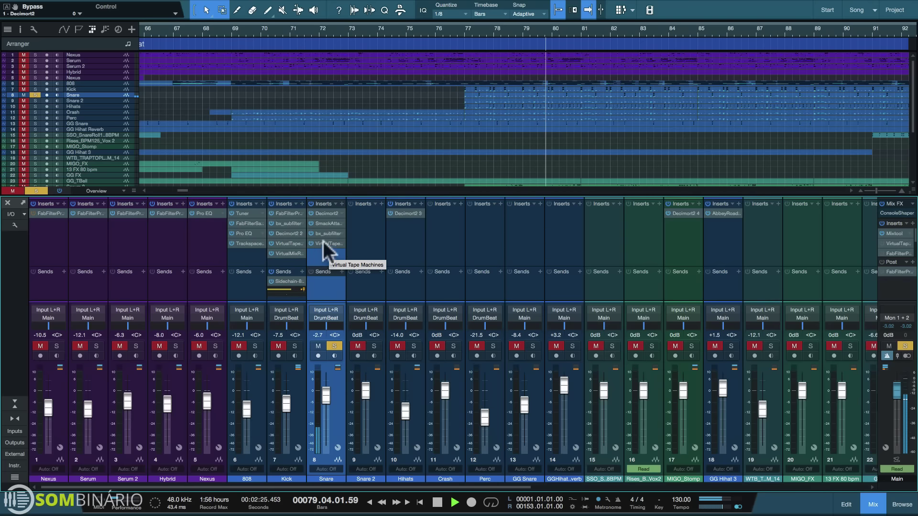
key(space)
Review the Snare's Decimort 2, Smack Attack, bx_subfilter and Virtual Tape Machines inserts, audition briefly, and close the plug-in window
click(328, 214)
drag(547, 185, 637, 156)
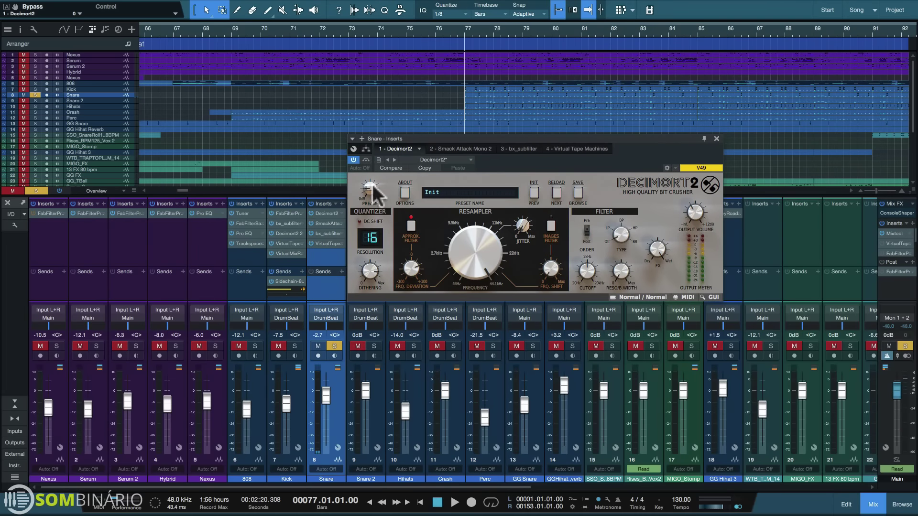
drag(499, 161, 530, 174)
click(510, 162)
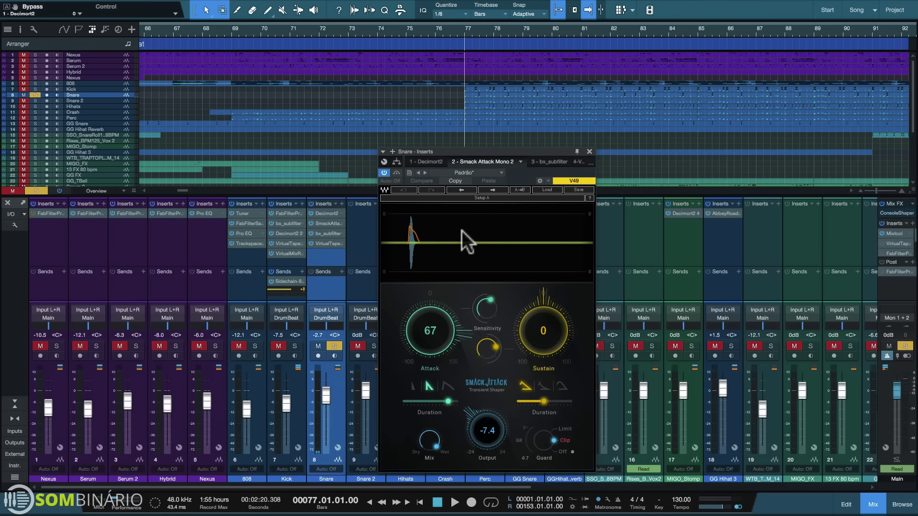
click(547, 160)
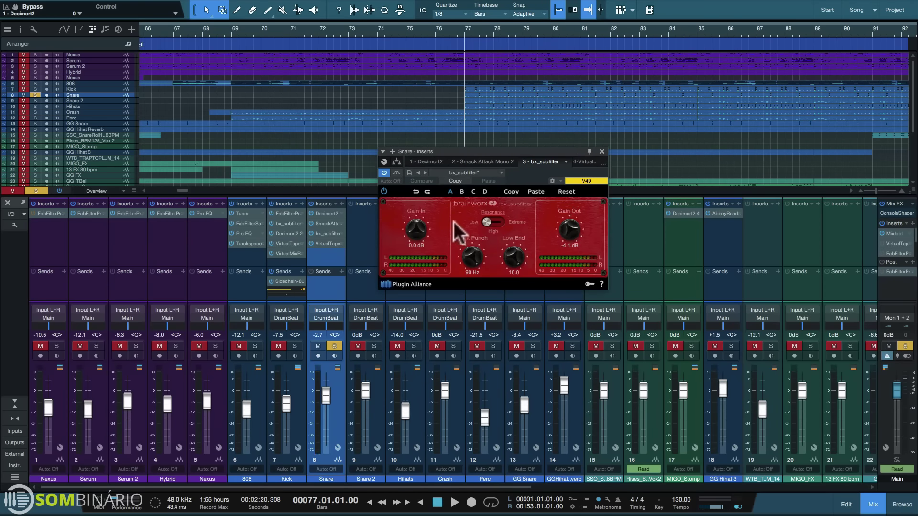
click(575, 162)
drag(707, 171, 581, 187)
key(space)
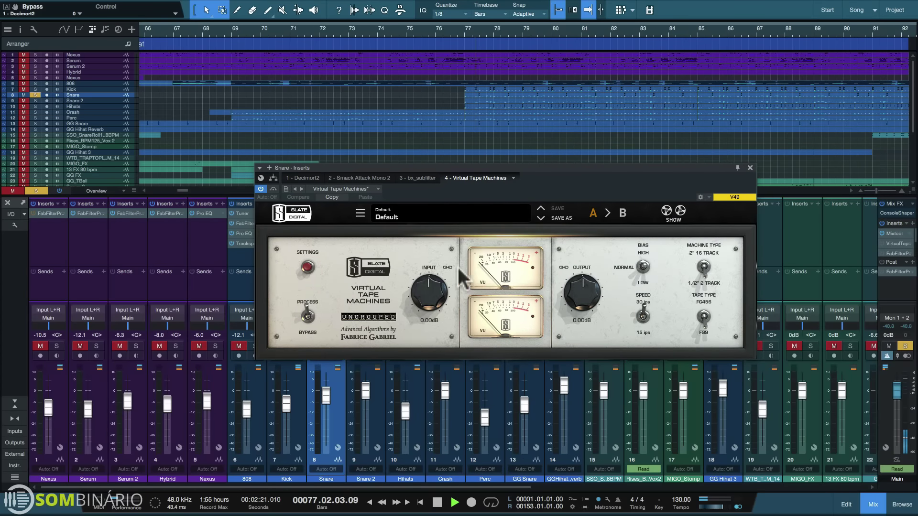
key(space)
click(750, 168)
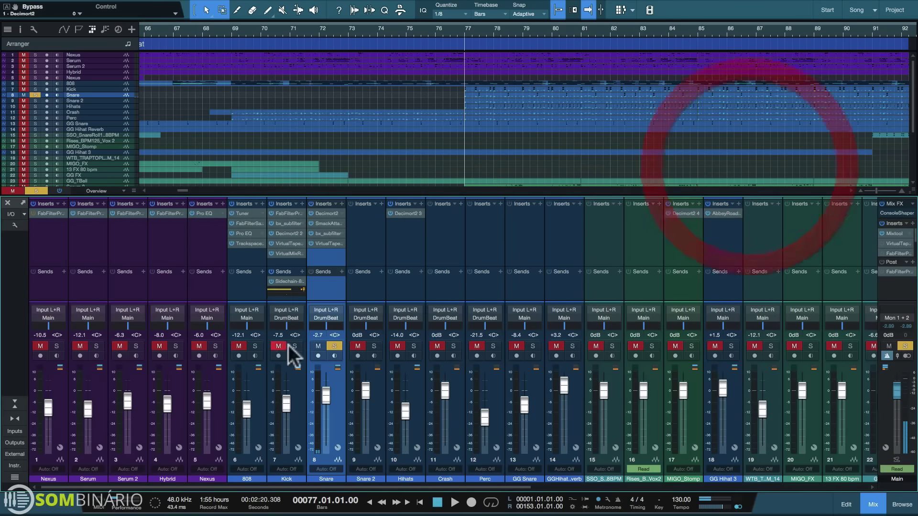
Solo the Hihats channel instead of Snare and compare its Decimort 2 bypassed and active during playback
click(336, 346)
click(403, 246)
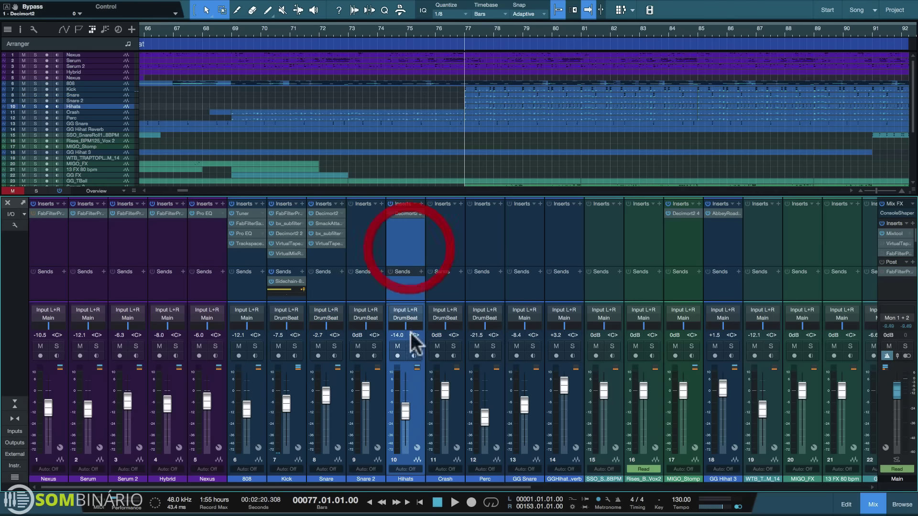
click(414, 346)
key(space)
click(405, 213)
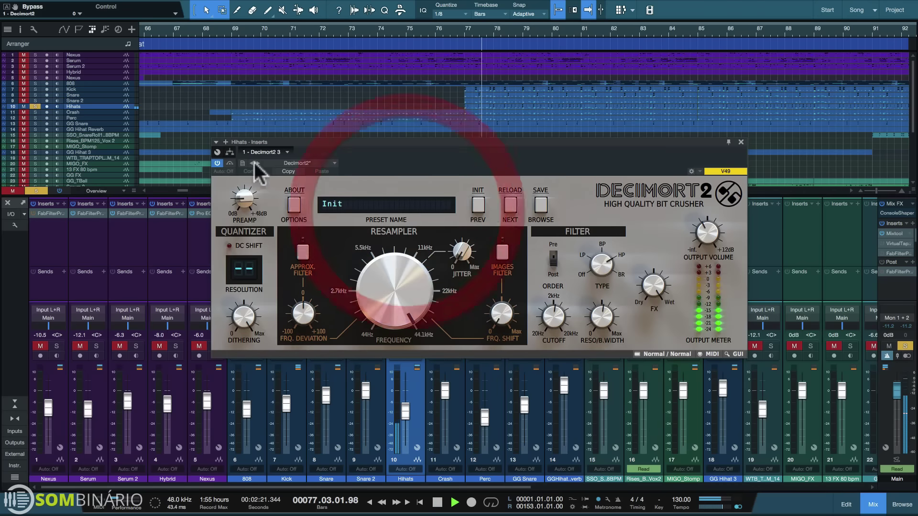
click(230, 163)
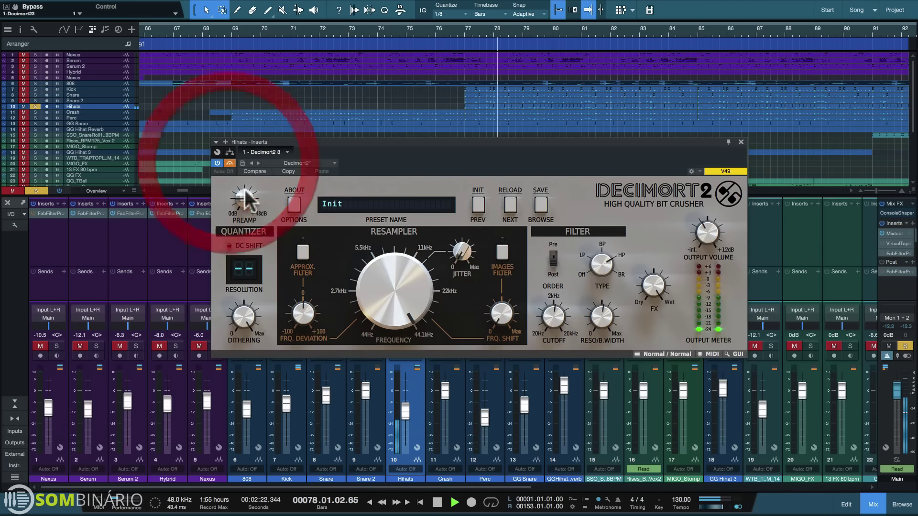
click(229, 164)
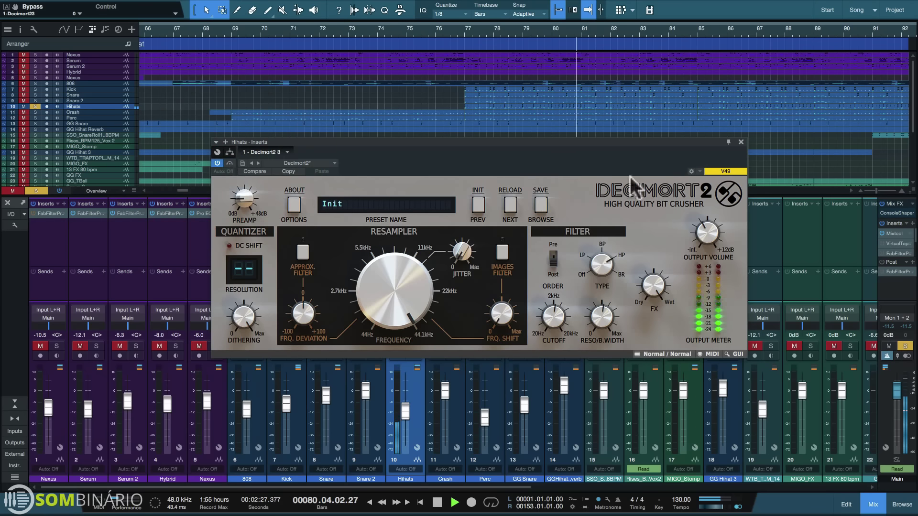
key(space)
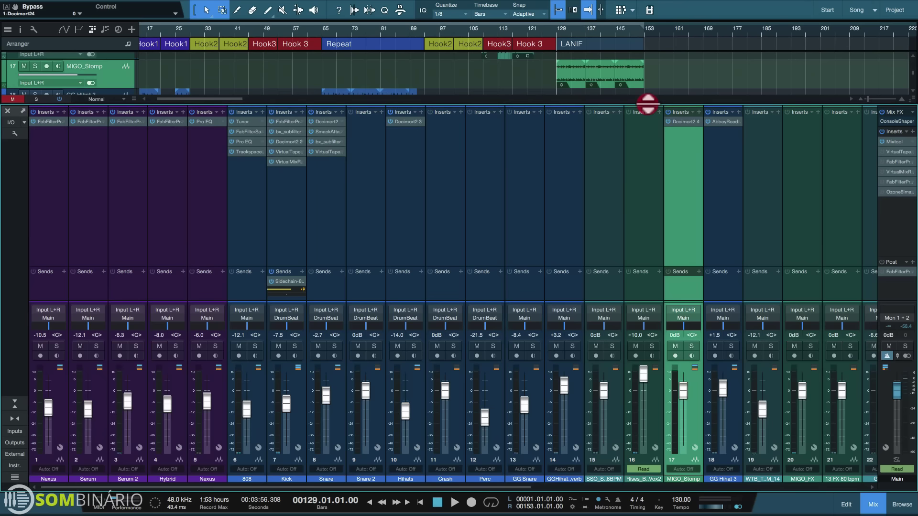
Solo the DrumBeat bus in the mixer and start playback from bar 93
click(648, 100)
drag(497, 486, 852, 483)
click(855, 202)
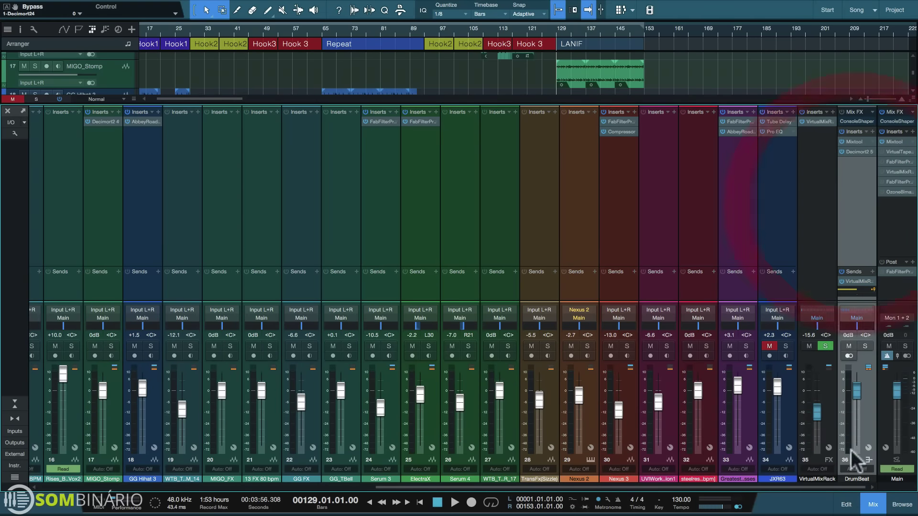
click(865, 346)
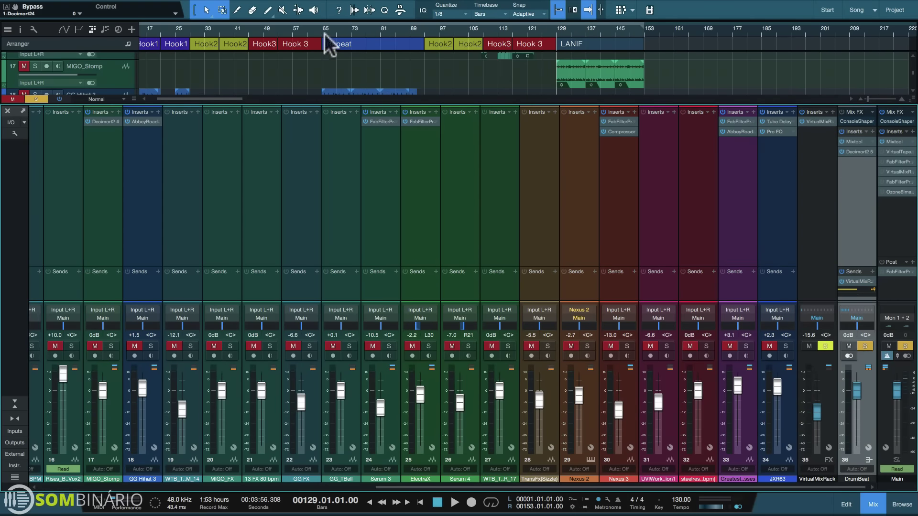
click(424, 36)
key(space)
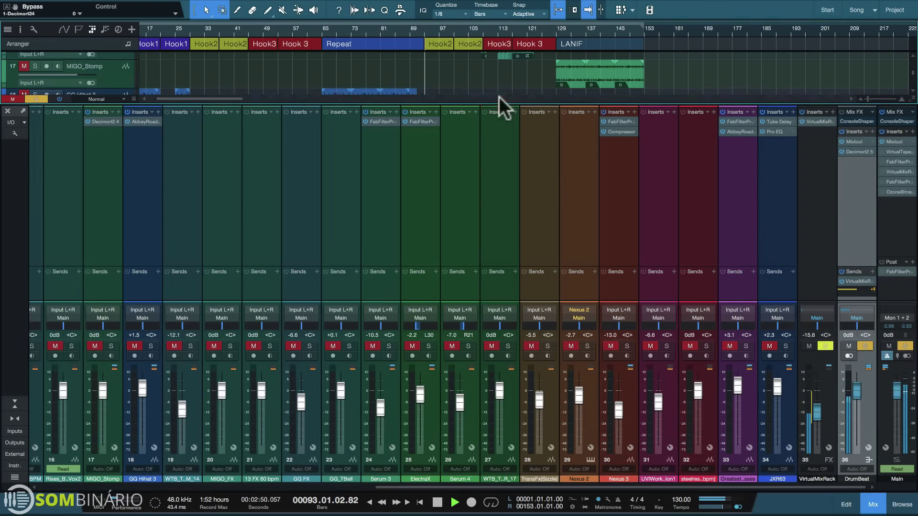
Open Decimort 2 on the DrumBeat bus with an enlarged interface and compare it bypassed and active
double_click(858, 152)
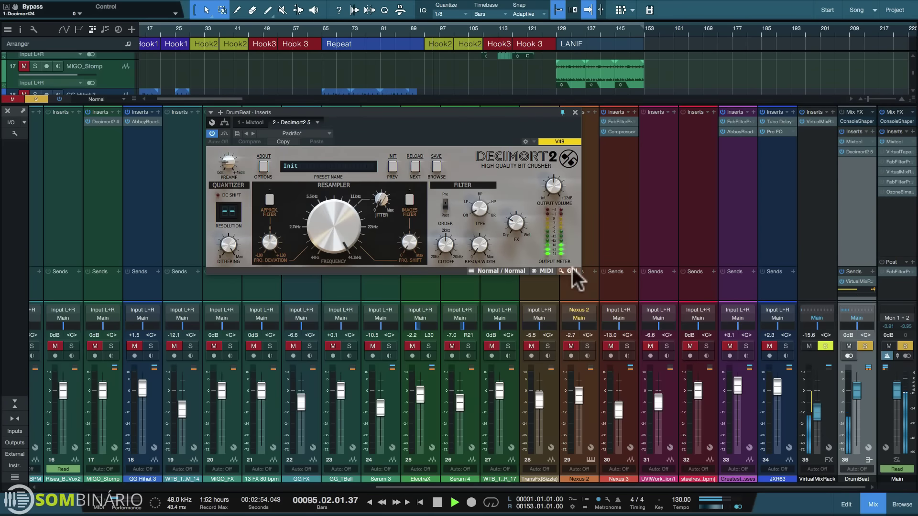
click(572, 270)
click(572, 261)
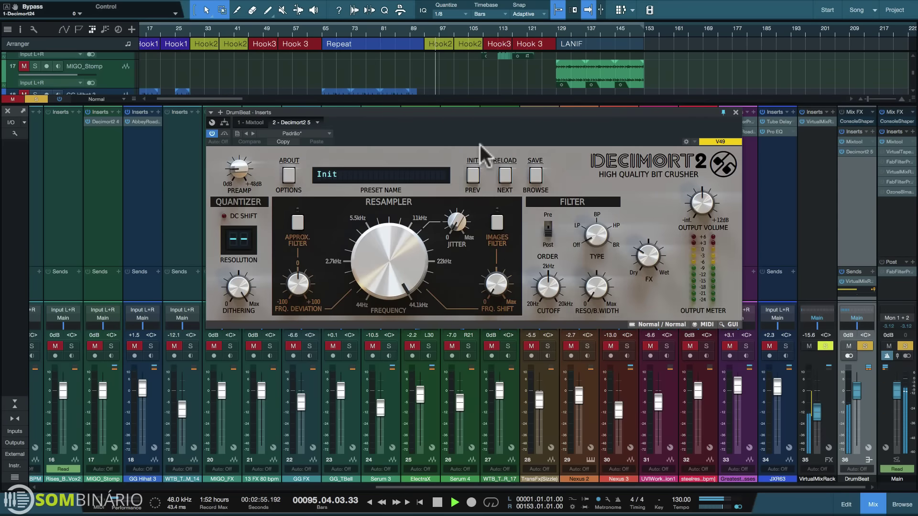
drag(491, 134, 500, 145)
click(234, 145)
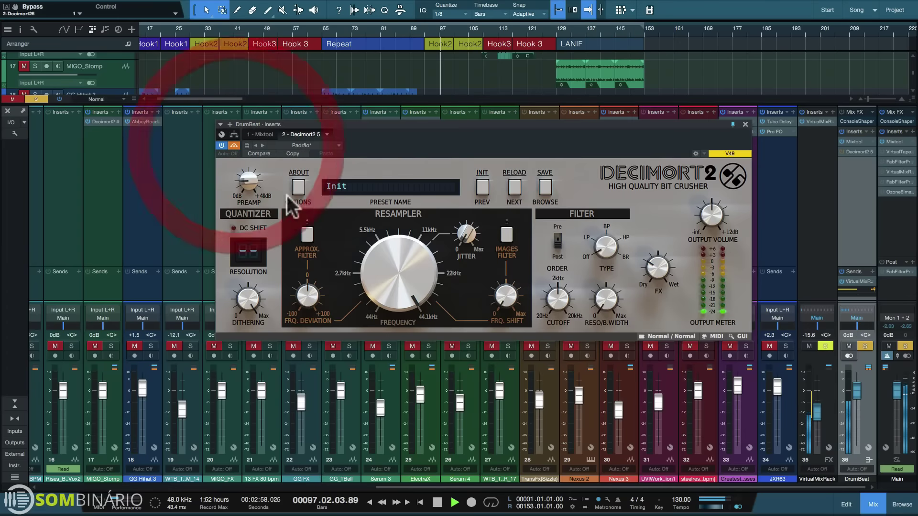
click(234, 144)
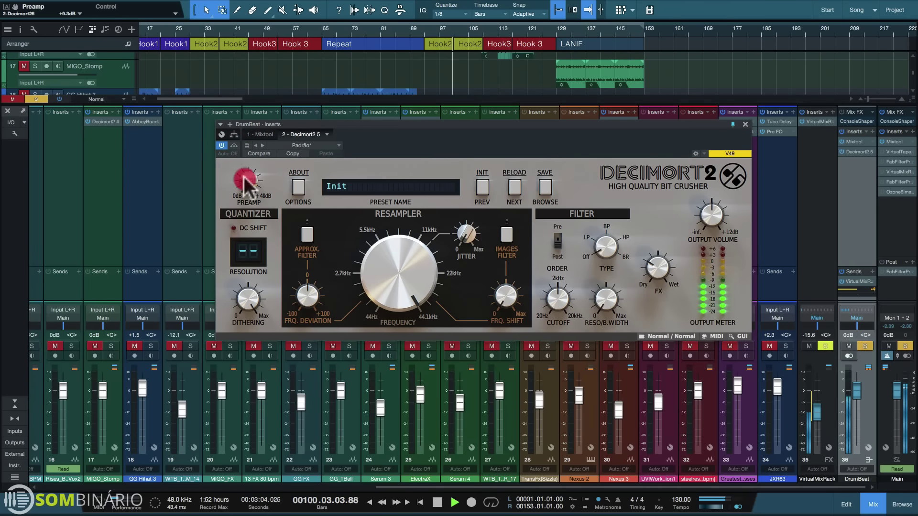
Raise the preamp gain in DrumBeat's Decimort 2 and set the quantizer resolution to 13 bits
mouse_move(248, 157)
mouse_down()
mouse_move(259, 125)
mouse_move(252, 148)
mouse_up()
drag(246, 248, 237, 323)
Lower the resampler frequency in DrumBeat's Decimort 2 and fine-tune it to about 22284 Hz
click(368, 291)
mouse_move(368, 291)
mouse_down()
mouse_move(365, 328)
mouse_move(368, 311)
mouse_up()
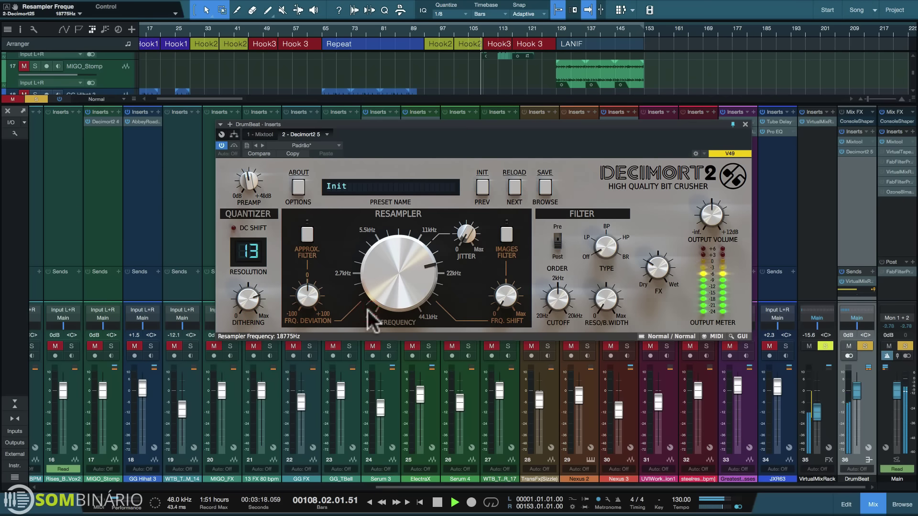
key(space)
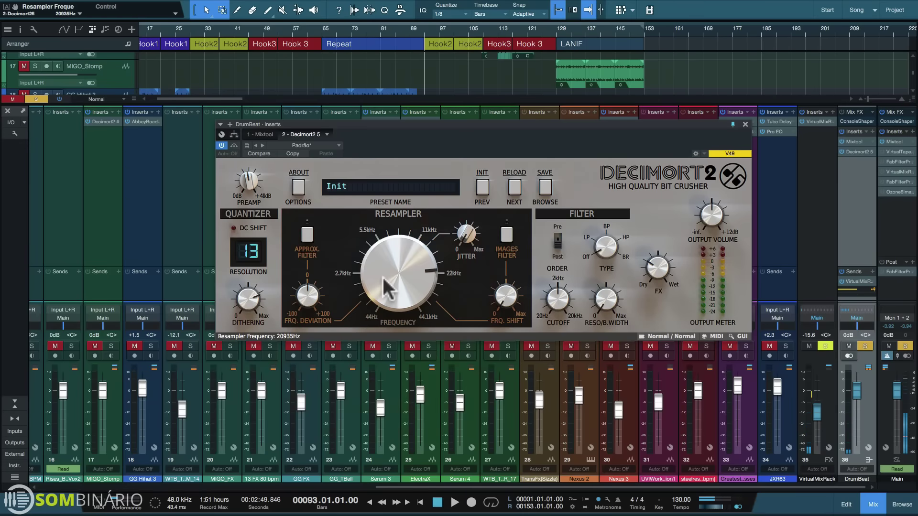
scroll(385, 276, up, 3)
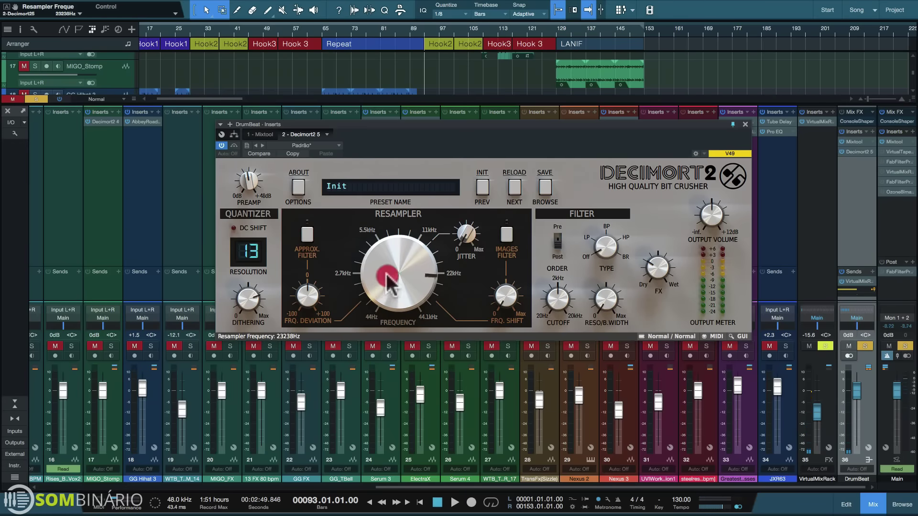
Replay the soloed drum bus and compare the adjusted Decimort 2 settings bypassed and active
key(space)
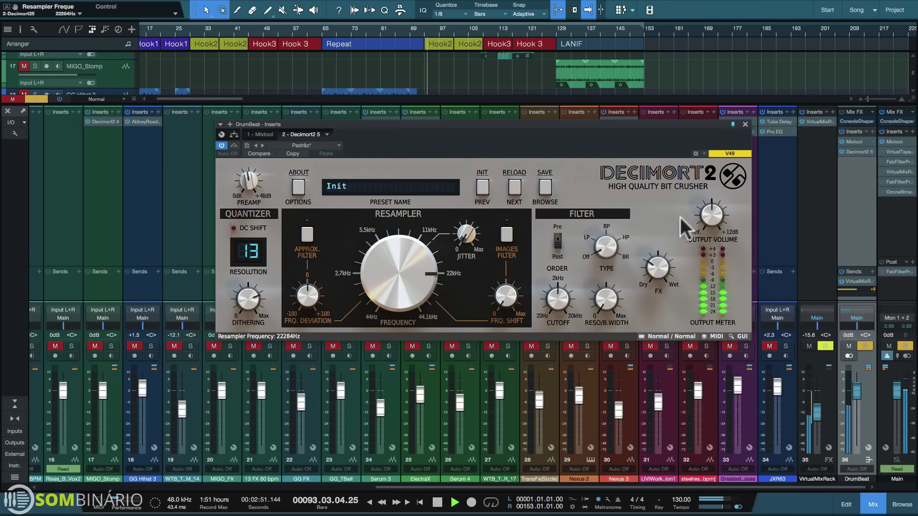
click(234, 146)
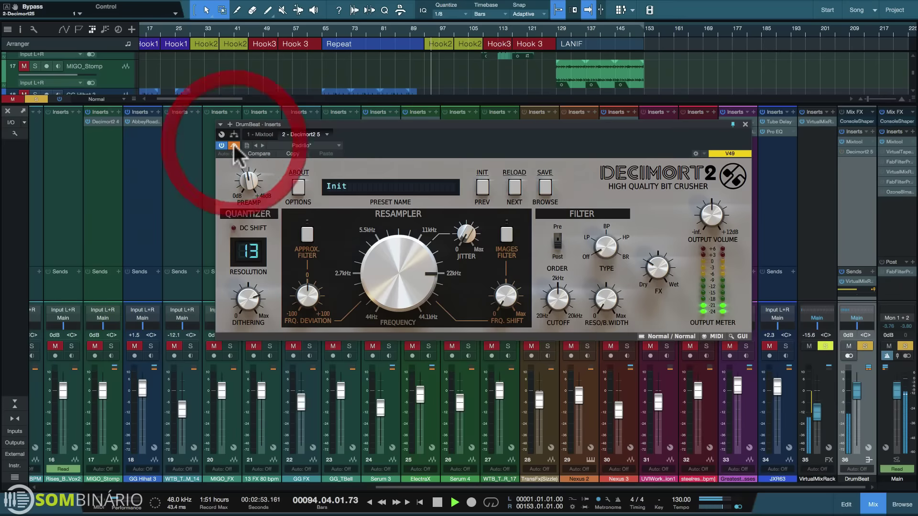
click(234, 145)
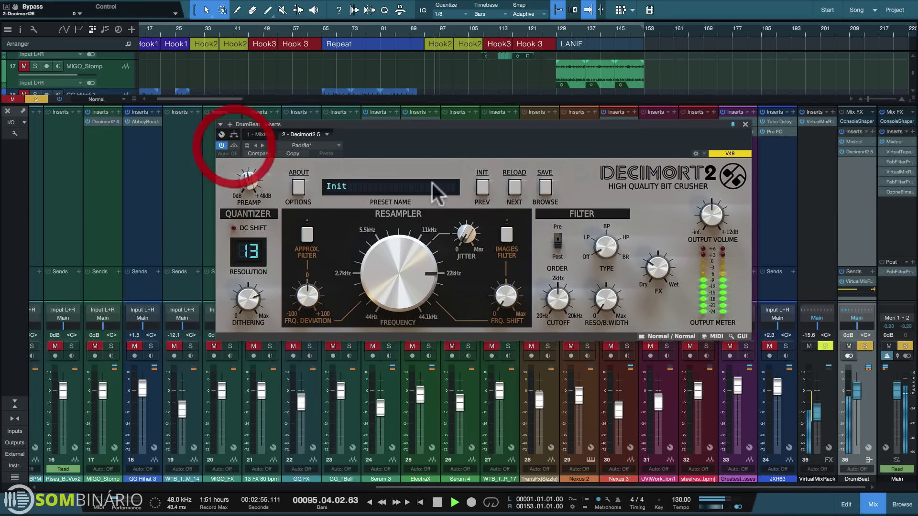
Adjust Decimort 2's output volume on the drum bus and set the FX mix to 4/96% dry/wet
drag(712, 224, 671, 181)
click(656, 268)
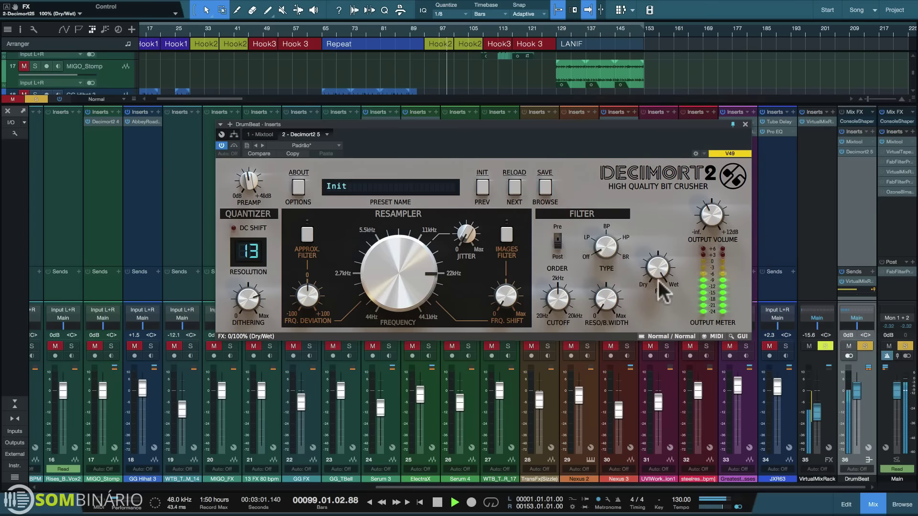
drag(658, 280, 656, 271)
key(space)
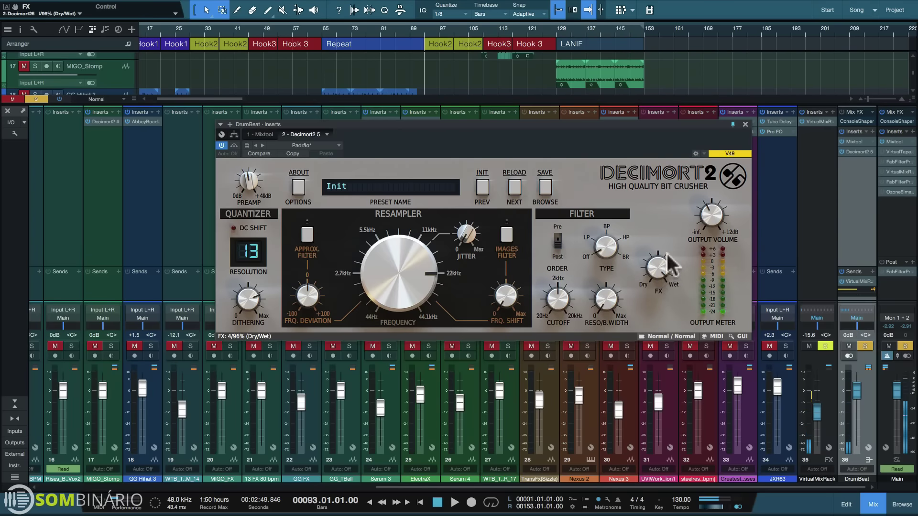
Replay the drum bus while readjusting Decimort 2's dry/wet mix and toggling its bypass
key(space)
drag(656, 292, 646, 323)
click(233, 145)
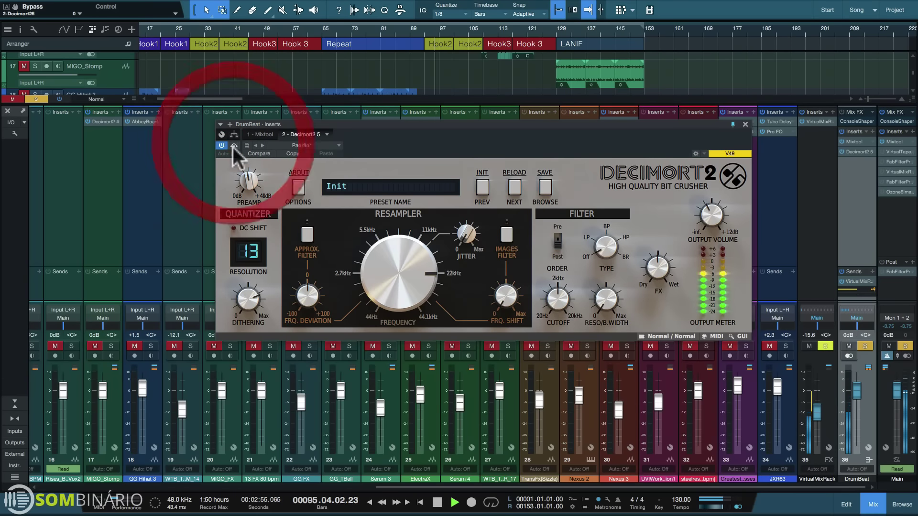
Set Decimort 2's preamp to +9.2 dB on the DrumBeat bus while replaying the soloed drums
click(234, 145)
key(space)
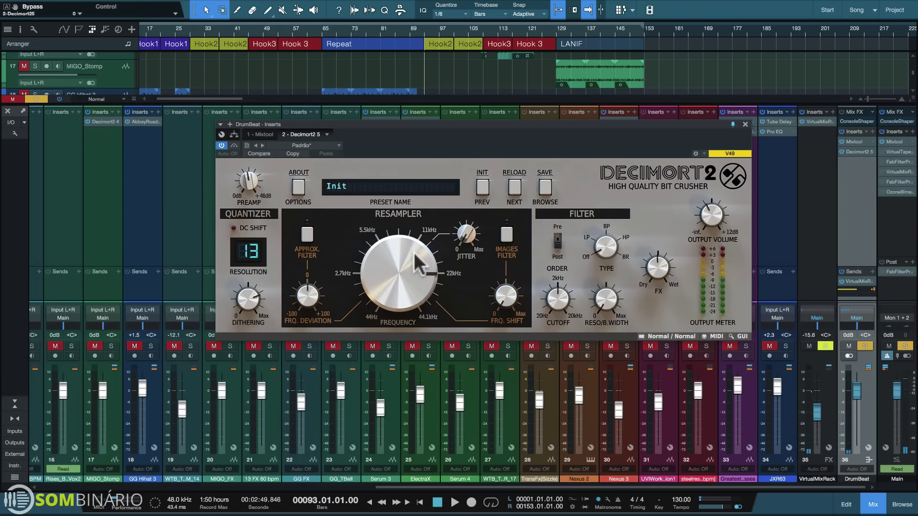
drag(429, 143, 418, 153)
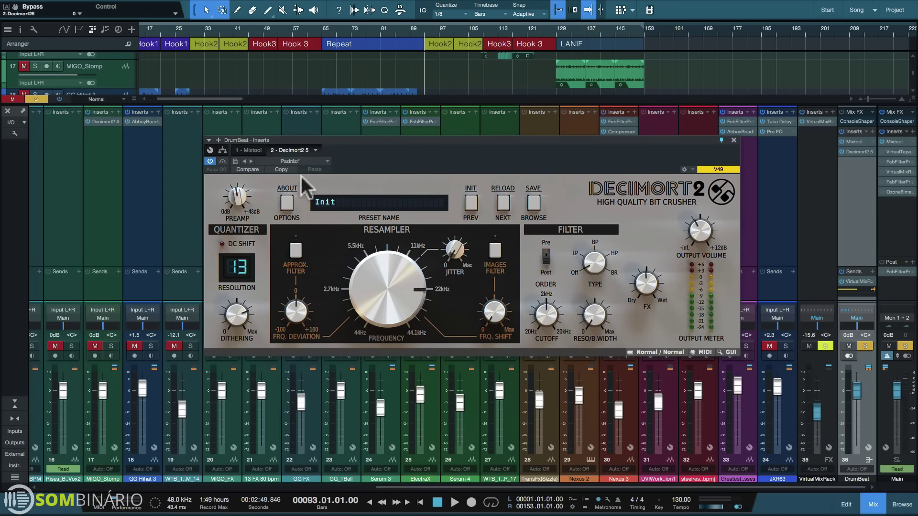
key(space)
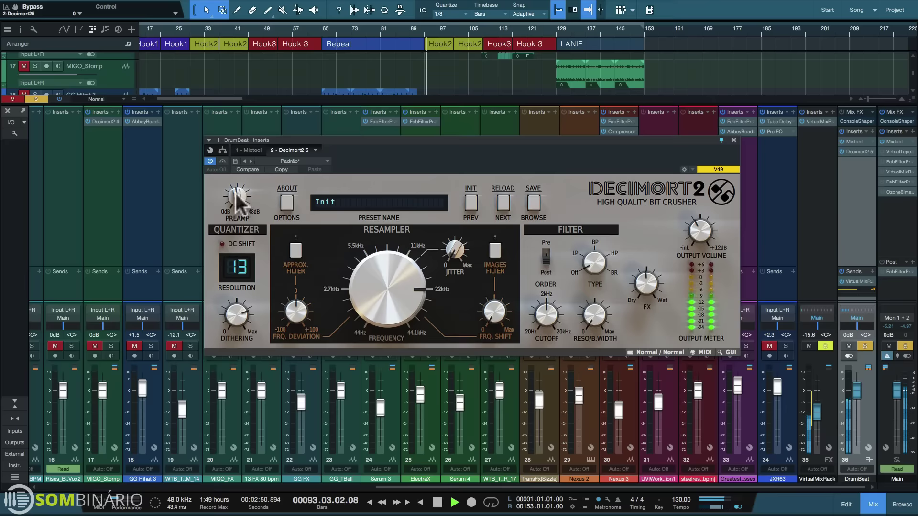
drag(236, 194, 231, 222)
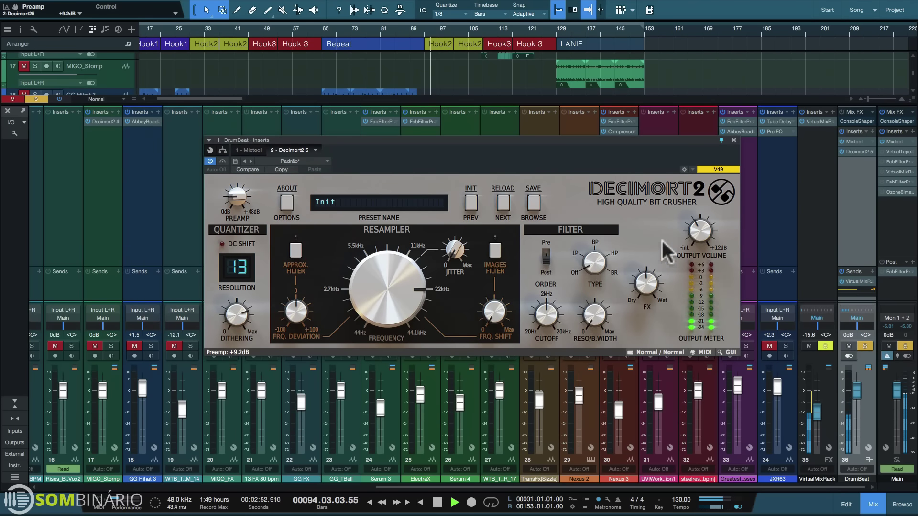
click(696, 229)
Compare the soloed drum bus with Decimort 2 bypassed and active at the new preamp level
click(222, 161)
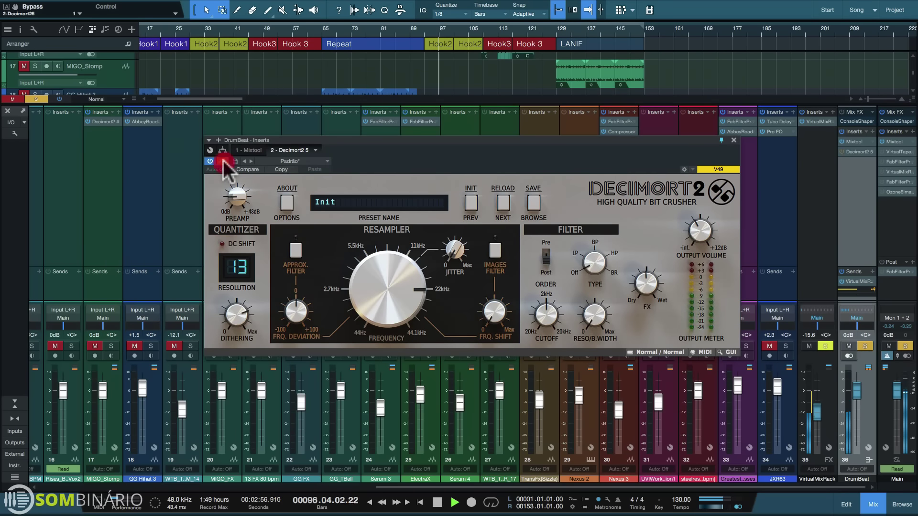
click(223, 161)
key(space)
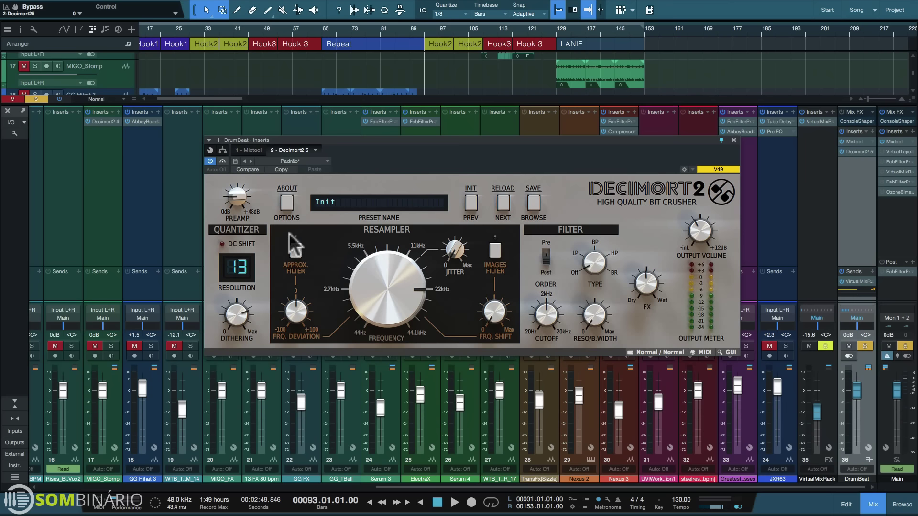
Close the Decimort 2 window, turn off solo and play back the full beat briefly
scroll(239, 266, down, 1)
scroll(242, 266, up, 1)
click(734, 140)
click(825, 346)
key(space)
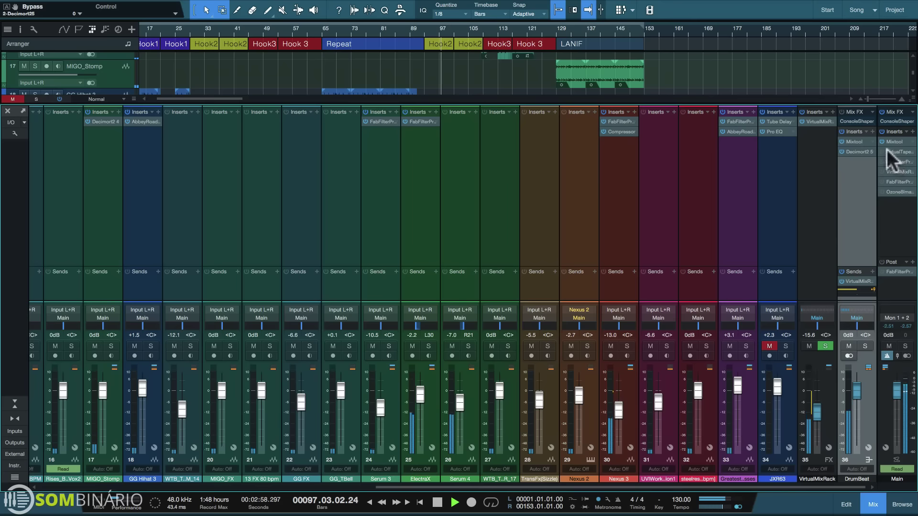
key(space)
Activate the Main bus's remaining insert and post effects and replay the full mix
click(882, 162)
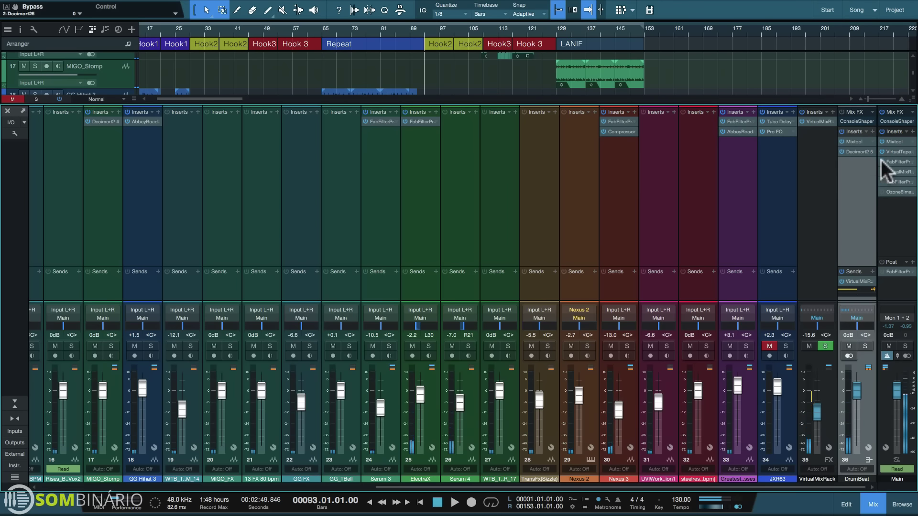
click(883, 176)
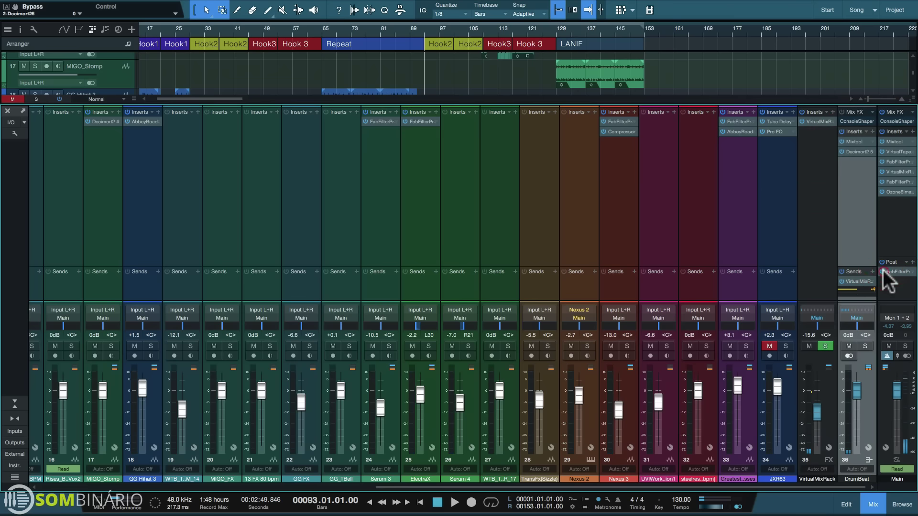
key(space)
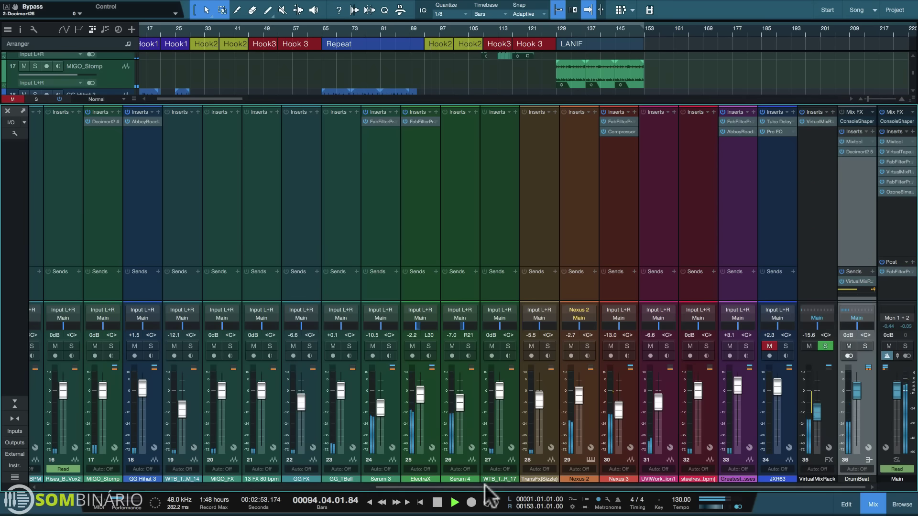
click(249, 14)
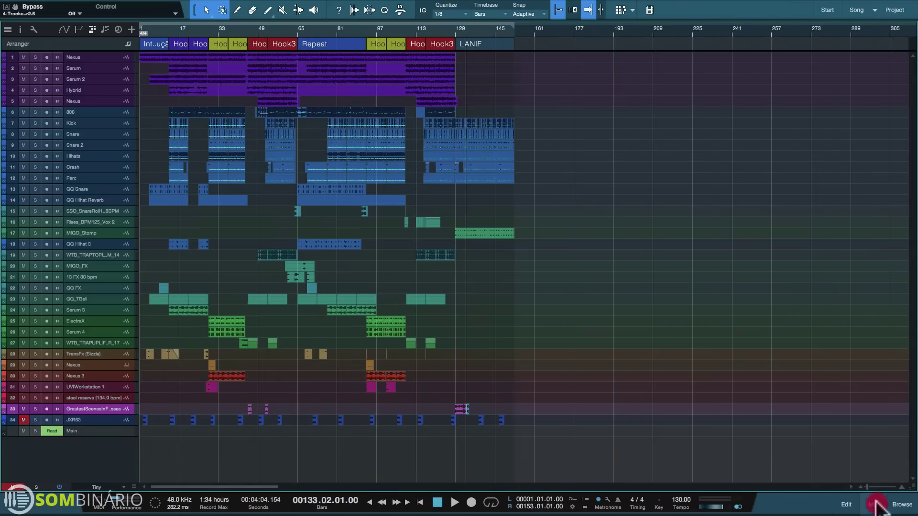